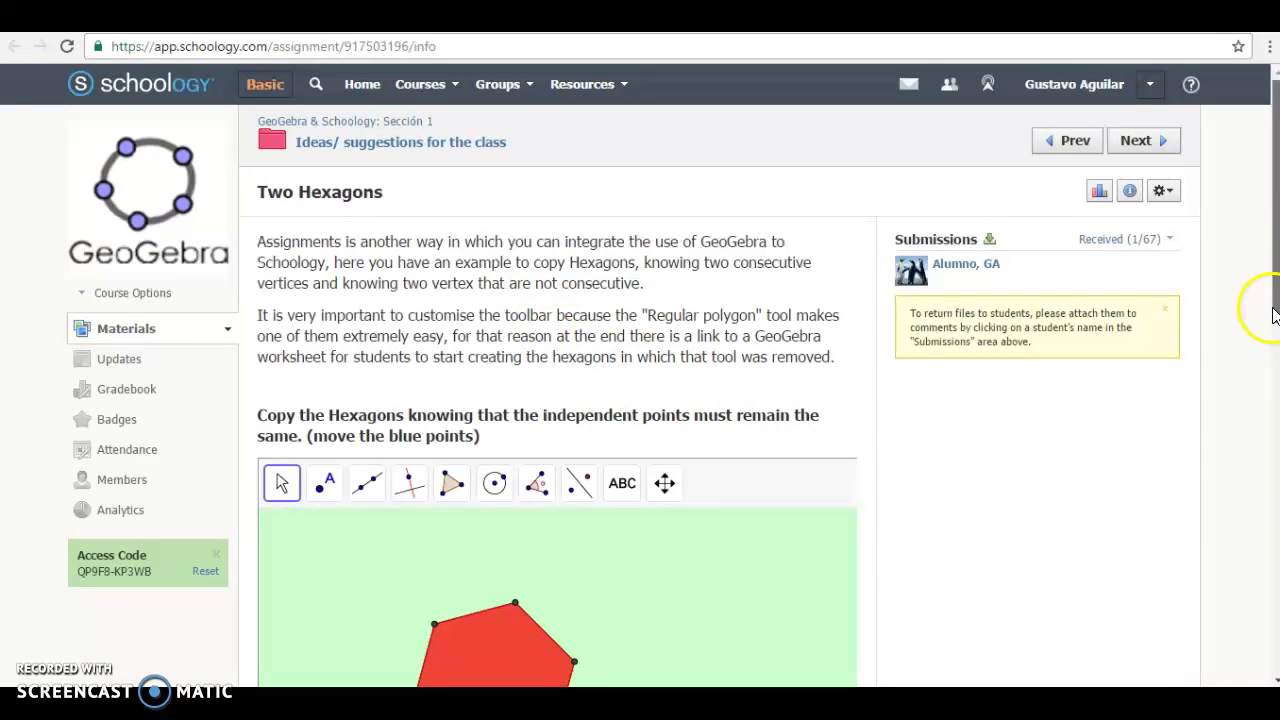
Step: Drag the hexagons' blue vertices to rotate and resize both the red and blue hexagons
{"action": "left_click_drag", "start_coordinate": [1268, 306], "coordinate": [1257, 466]}
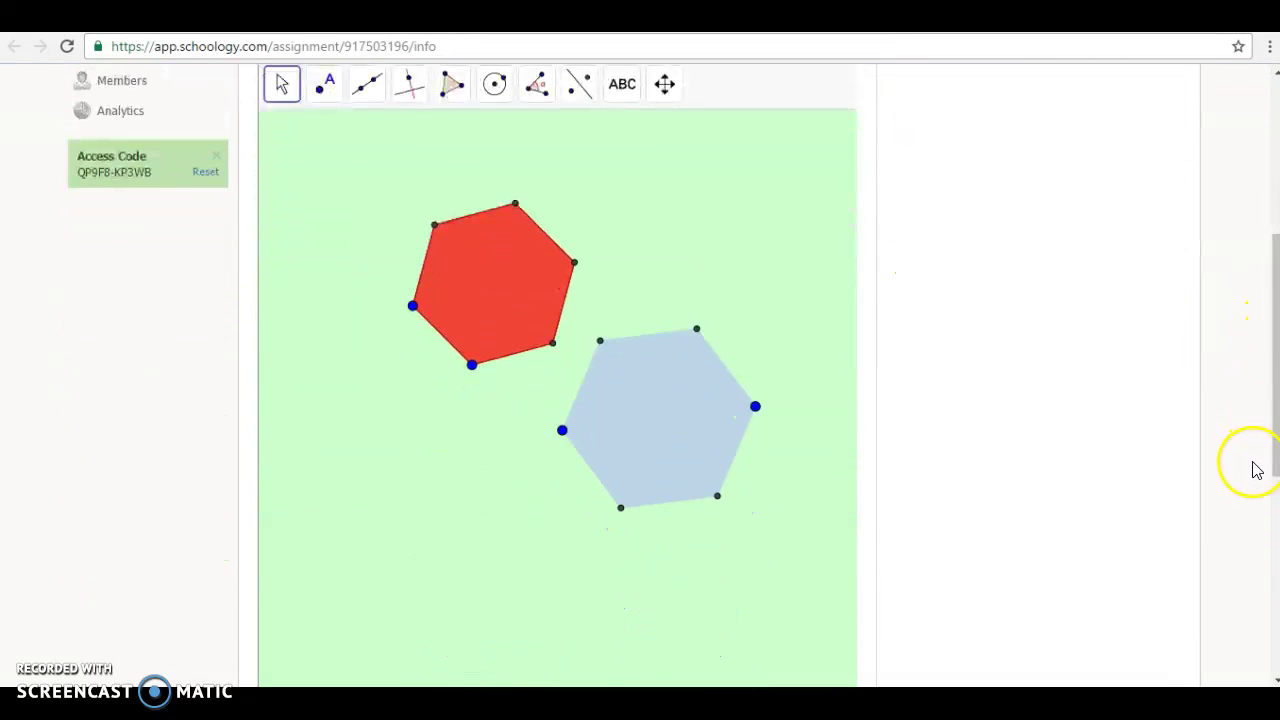
{"action": "left_click_drag", "start_coordinate": [755, 407], "coordinate": [711, 386]}
{"action": "left_click_drag", "start_coordinate": [473, 367], "coordinate": [435, 341]}
{"action": "left_click_drag", "start_coordinate": [400, 291], "coordinate": [486, 328]}
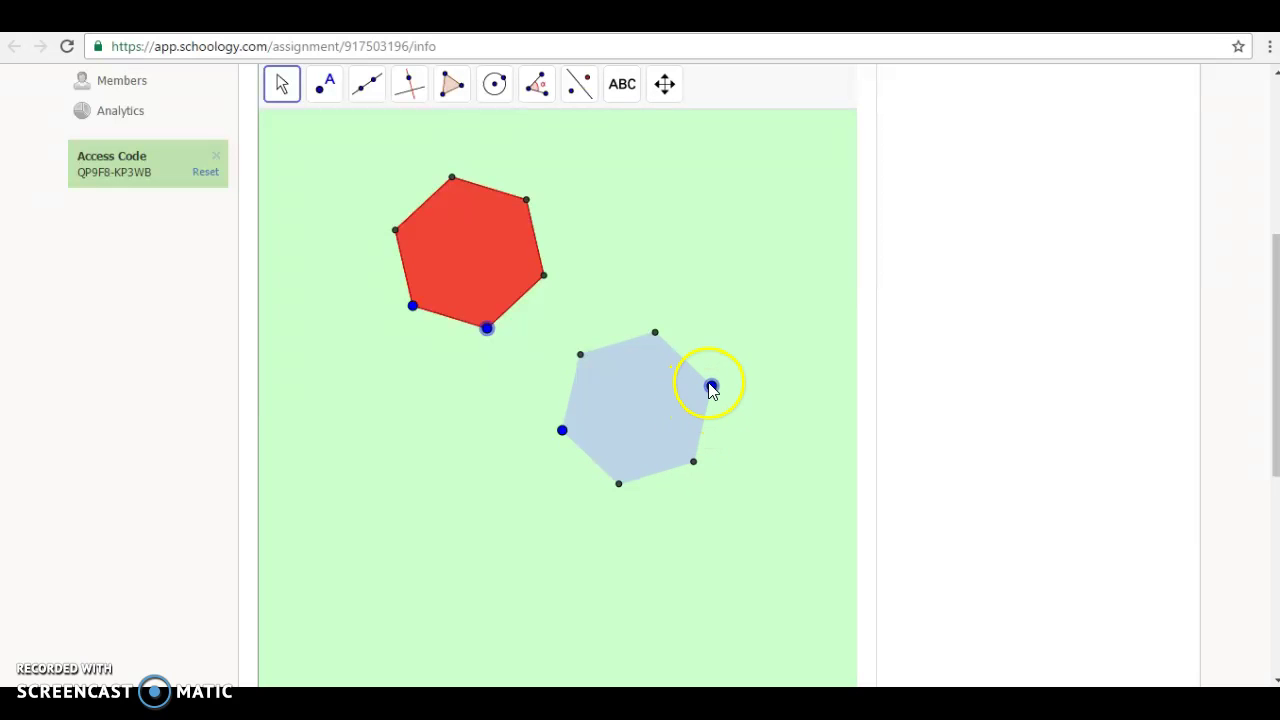
{"action": "left_click_drag", "start_coordinate": [711, 387], "coordinate": [690, 404]}
{"action": "left_click_drag", "start_coordinate": [487, 333], "coordinate": [465, 366]}
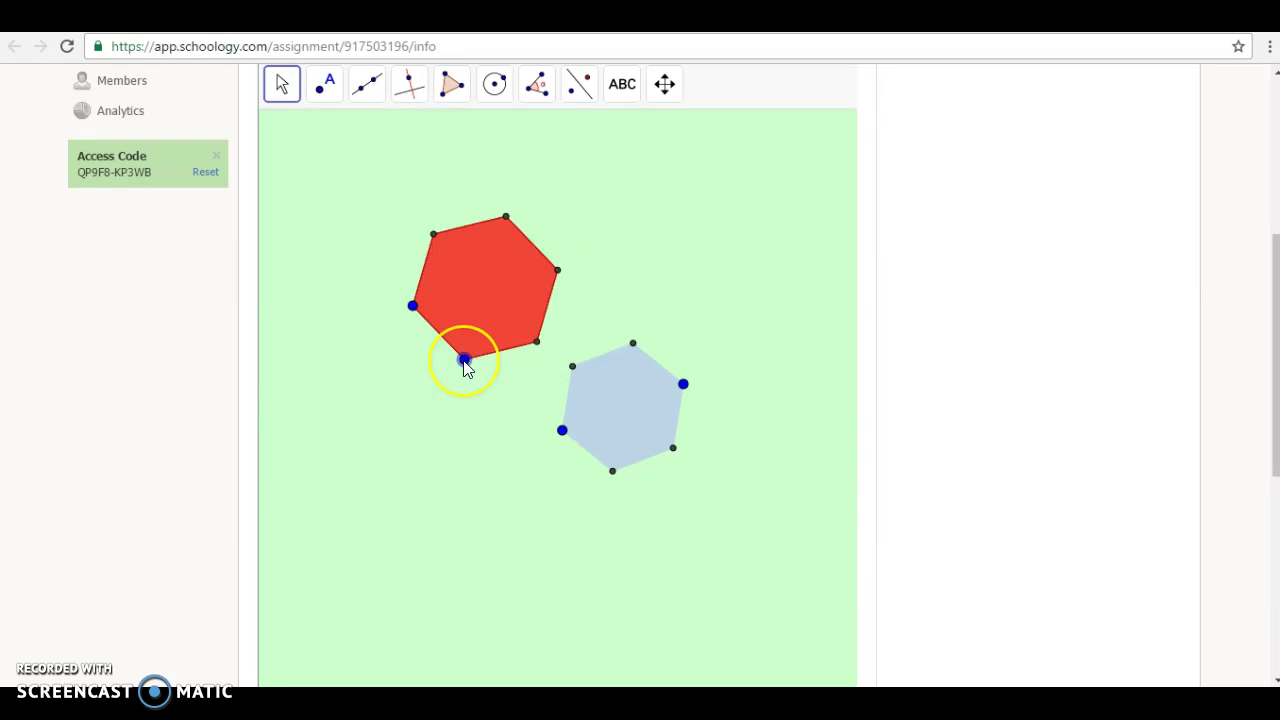
{"action": "left_click", "coordinate": [465, 105]}
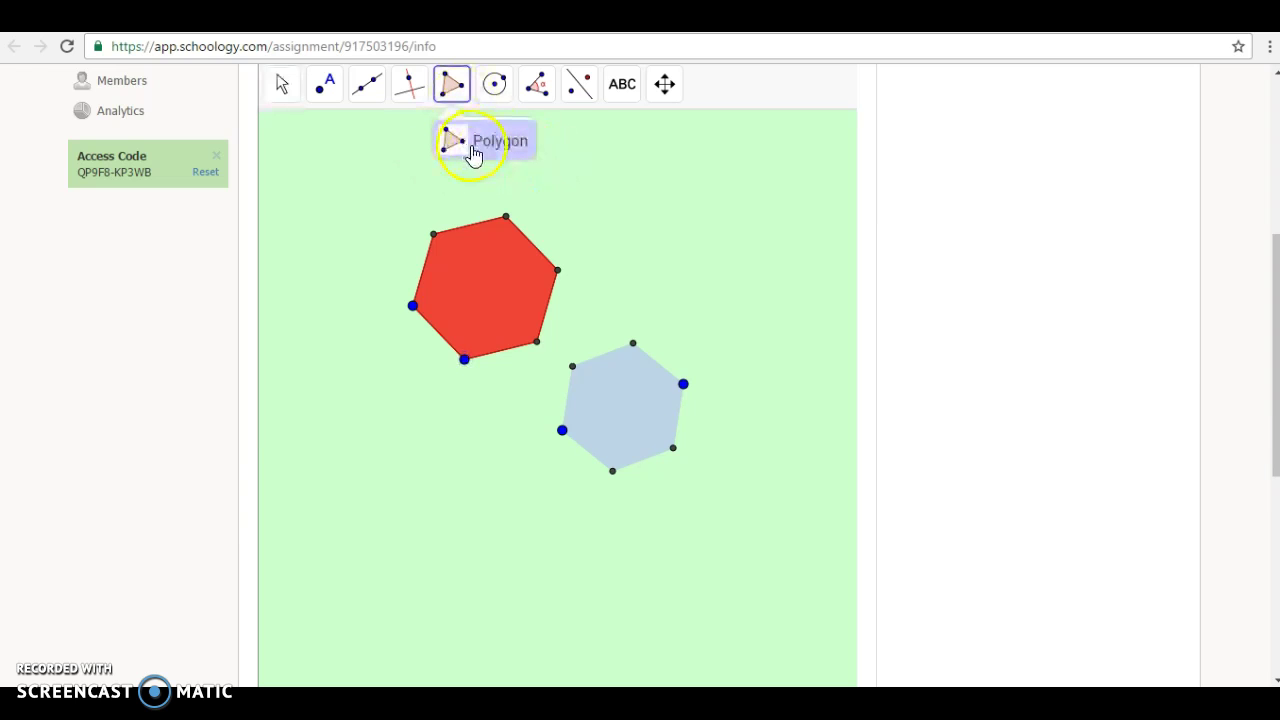
{"action": "mouse_move", "coordinate": [548, 98]}
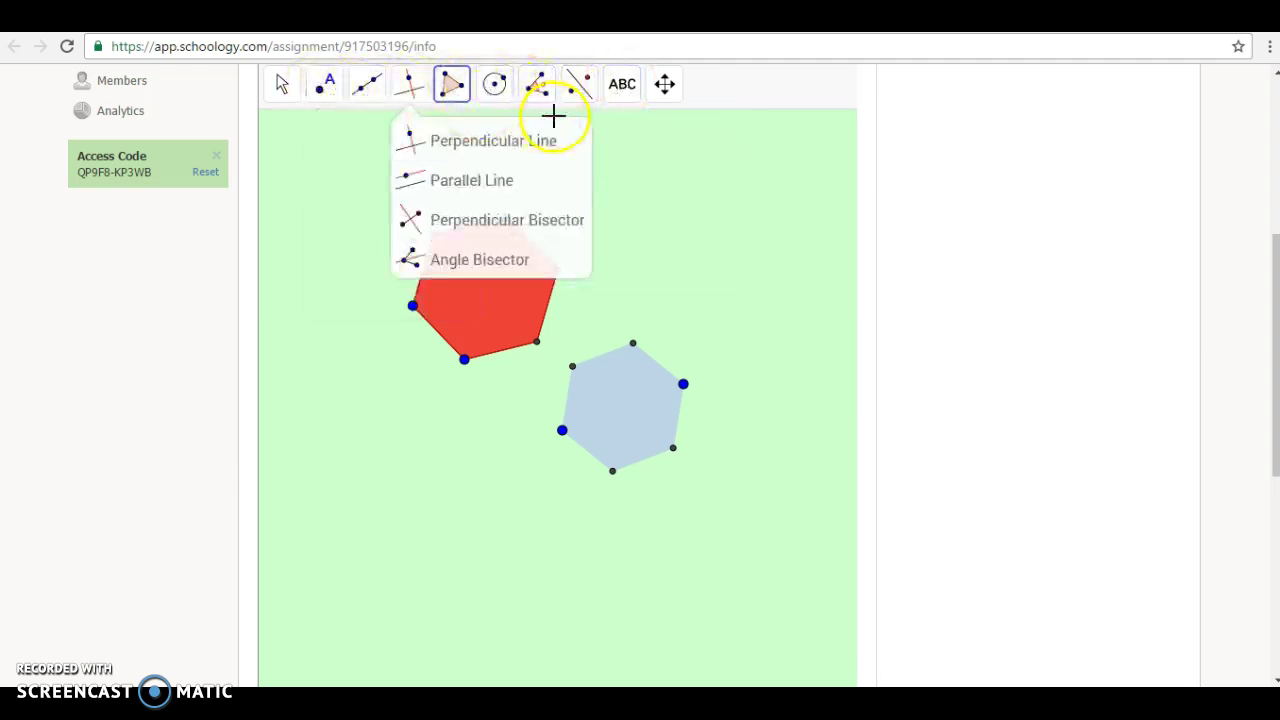
{"action": "mouse_move", "coordinate": [655, 95]}
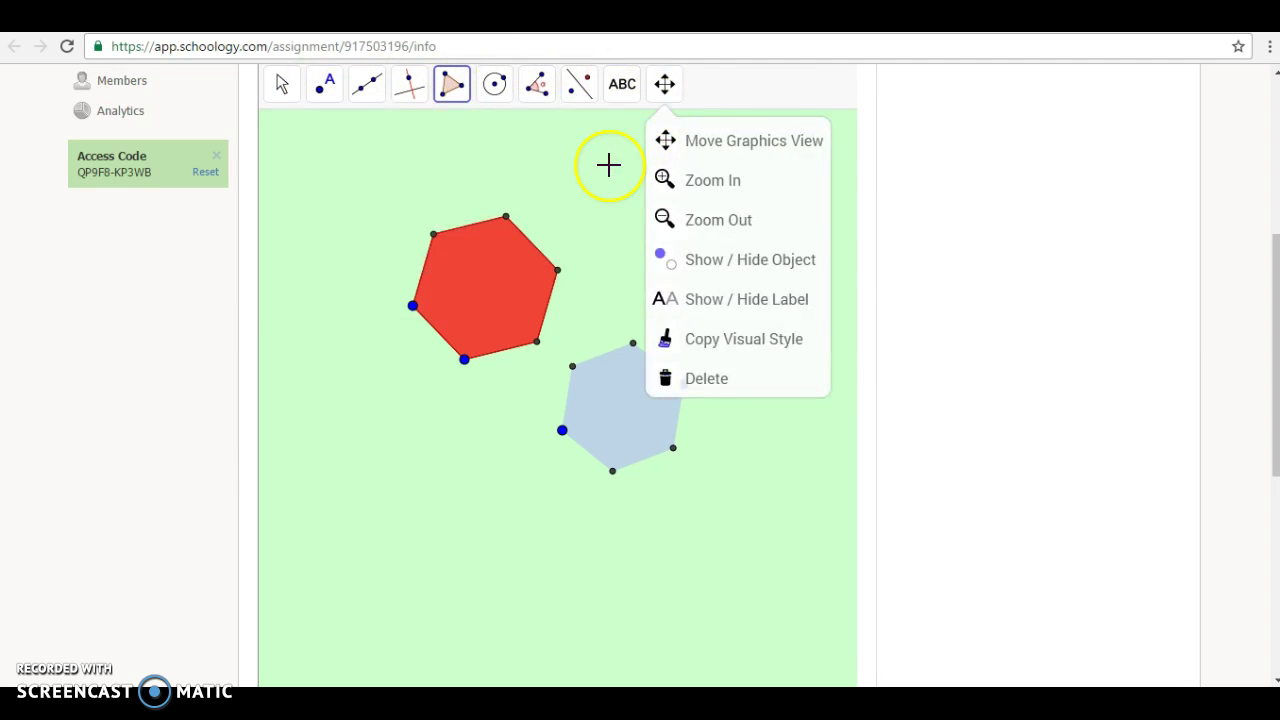
{"action": "left_click", "coordinate": [609, 165]}
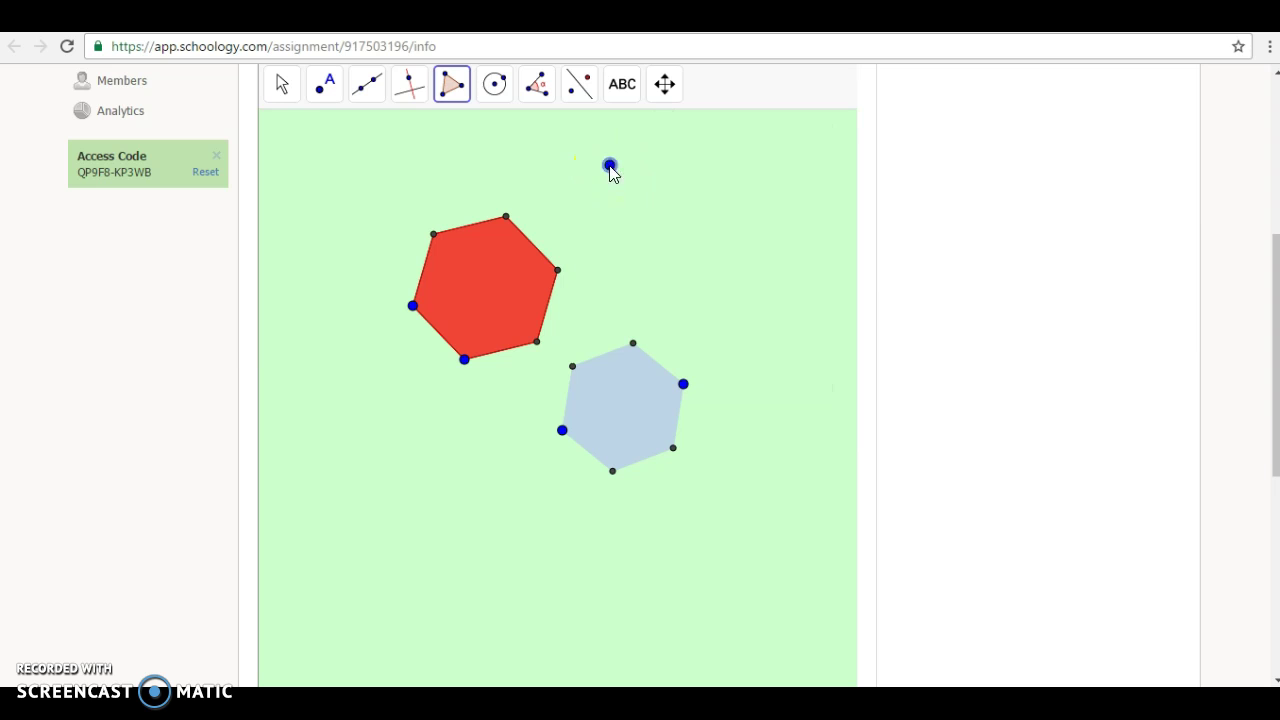
{"action": "mouse_move", "coordinate": [289, 89]}
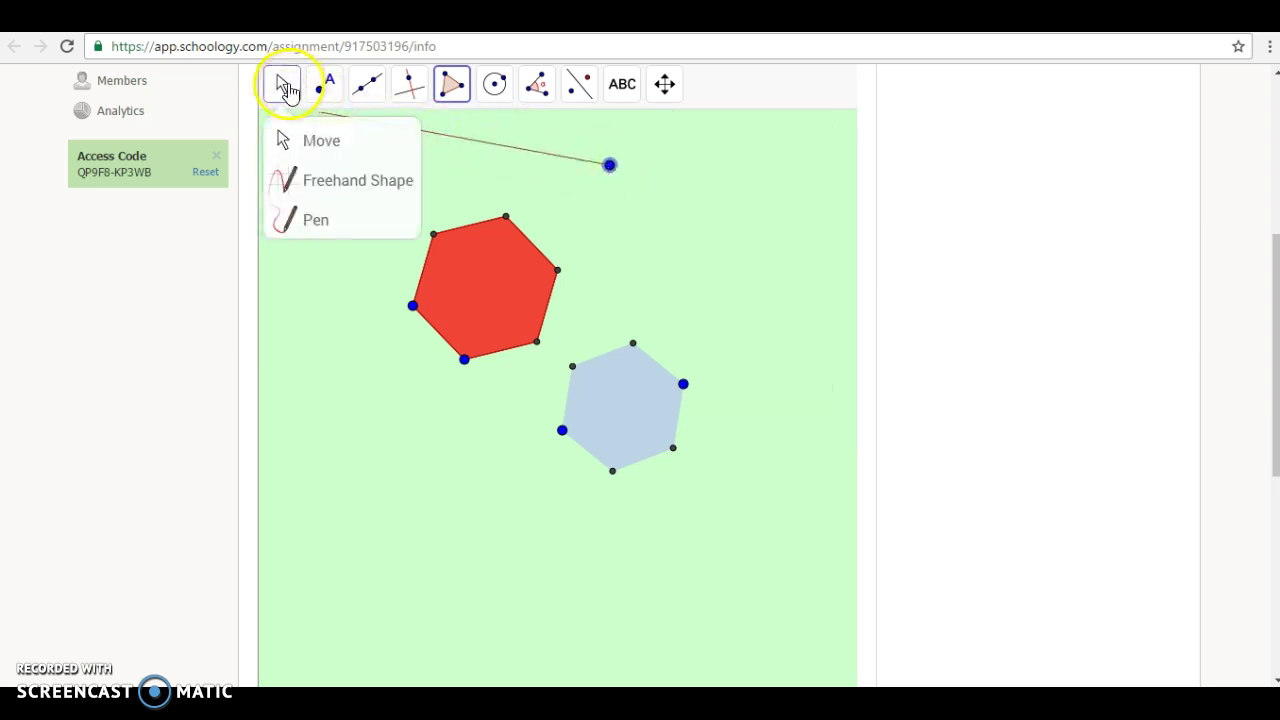
{"action": "left_click", "coordinate": [306, 142]}
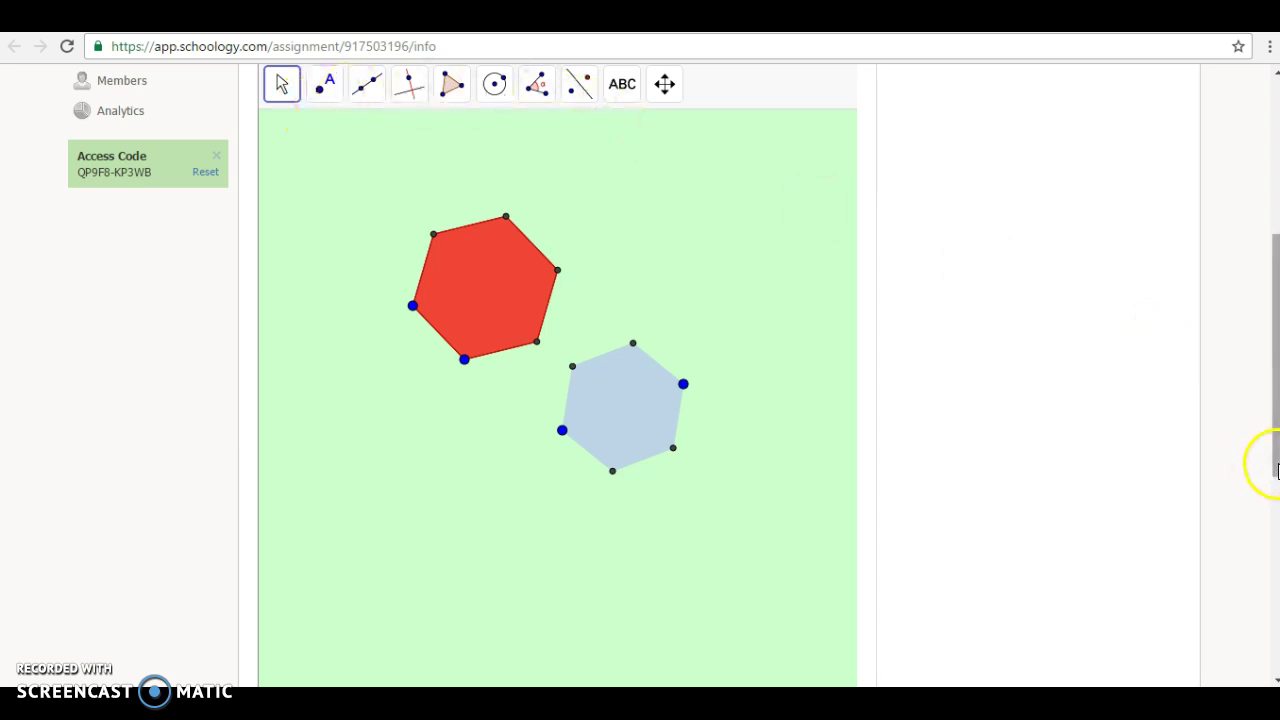
{"action": "left_click_drag", "start_coordinate": [1276, 470], "coordinate": [1251, 620]}
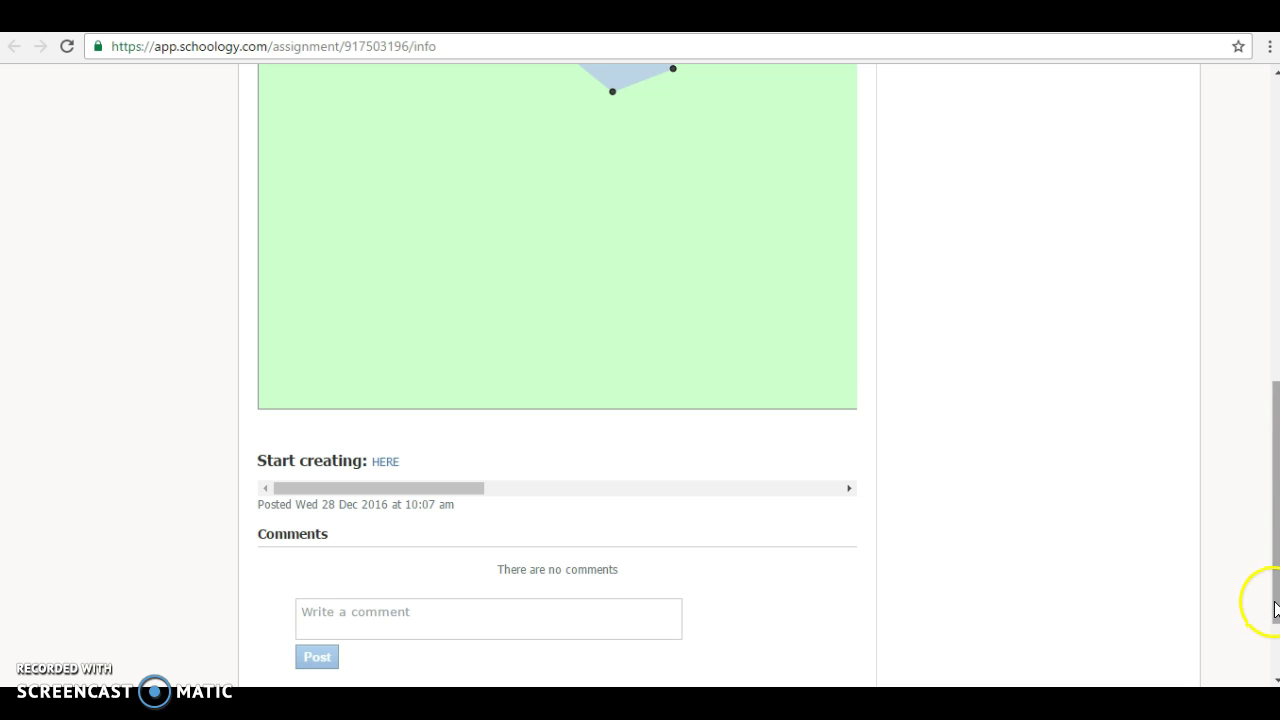
{"action": "mouse_move", "coordinate": [1276, 610]}
{"action": "left_mouse_down"}
{"action": "mouse_move", "coordinate": [1234, 374]}
{"action": "mouse_move", "coordinate": [1229, 403]}
{"action": "mouse_move", "coordinate": [1271, 400]}
{"action": "mouse_move", "coordinate": [1266, 313]}
{"action": "mouse_move", "coordinate": [1240, 300]}
{"action": "left_mouse_up"}
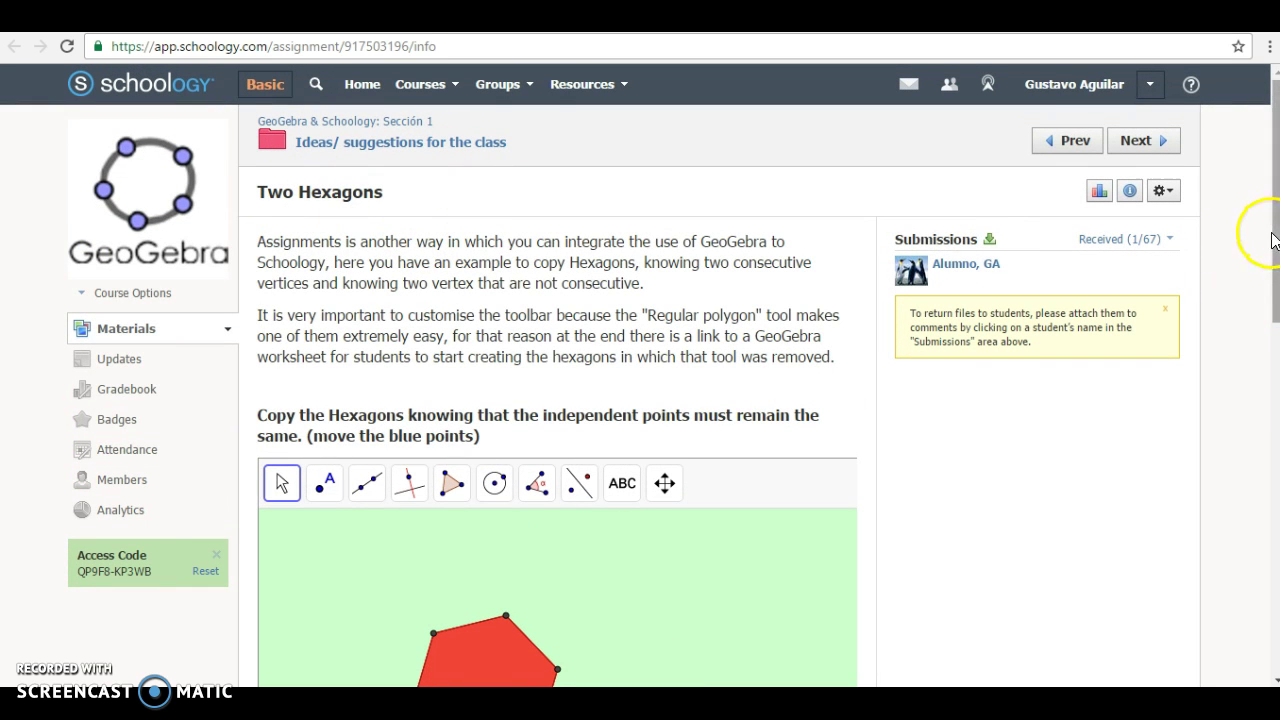
{"action": "left_click_drag", "start_coordinate": [1274, 245], "coordinate": [1274, 365]}
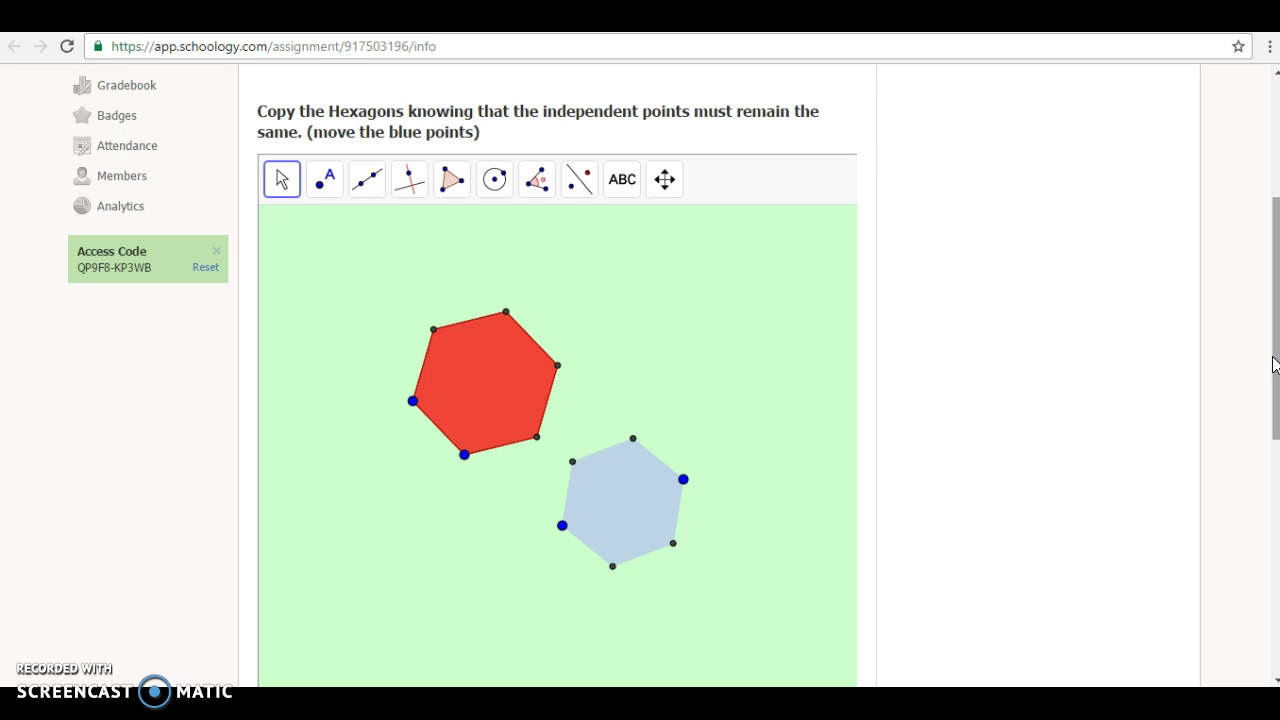
{"action": "left_click_drag", "start_coordinate": [1274, 365], "coordinate": [1260, 237]}
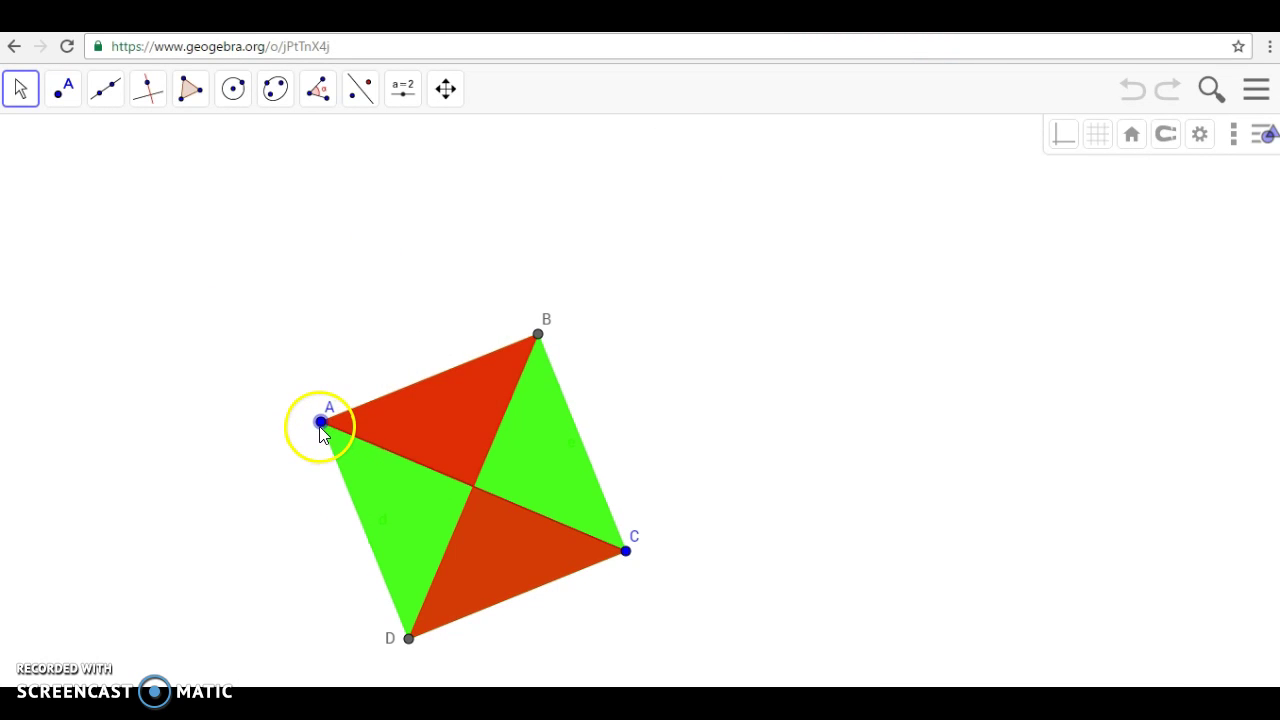
Step: Move vertex A slightly and drag vertex C upward to rotate square ABCD
{"action": "mouse_move", "coordinate": [320, 422]}
{"action": "left_mouse_down"}
{"action": "mouse_move", "coordinate": [374, 466]}
{"action": "mouse_move", "coordinate": [303, 409]}
{"action": "left_mouse_up"}
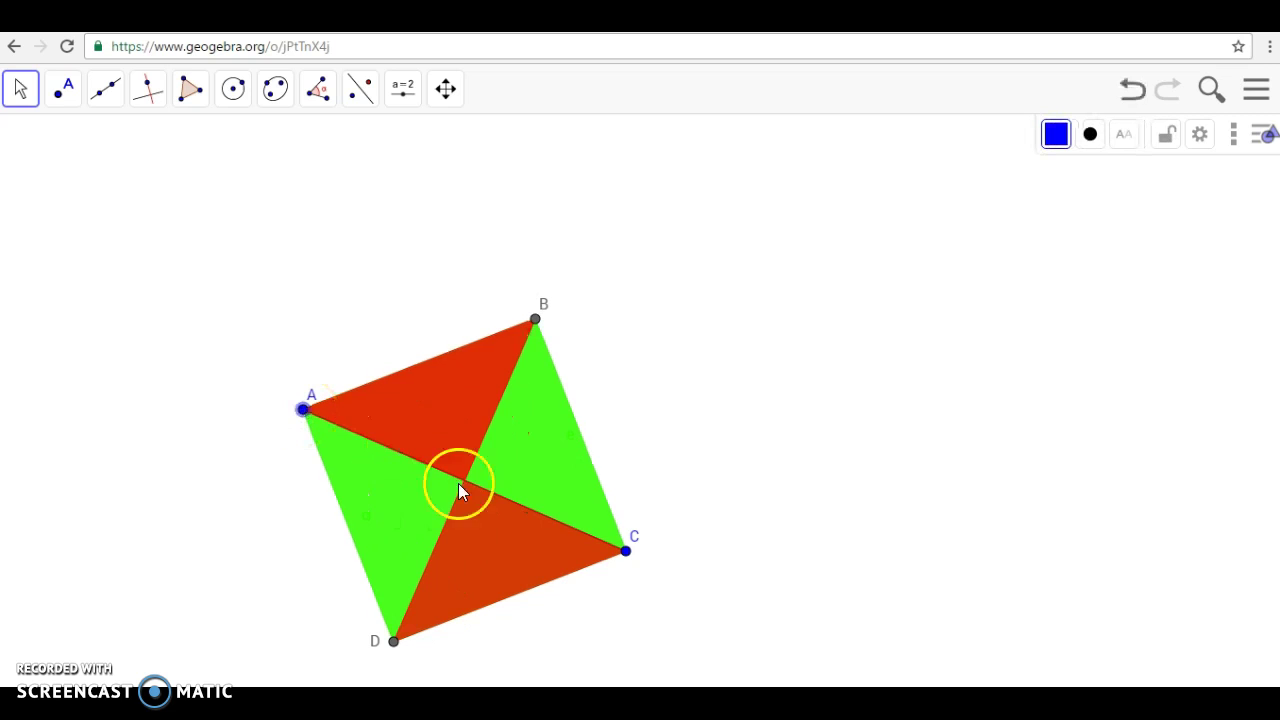
{"action": "left_click_drag", "start_coordinate": [625, 551], "coordinate": [612, 366]}
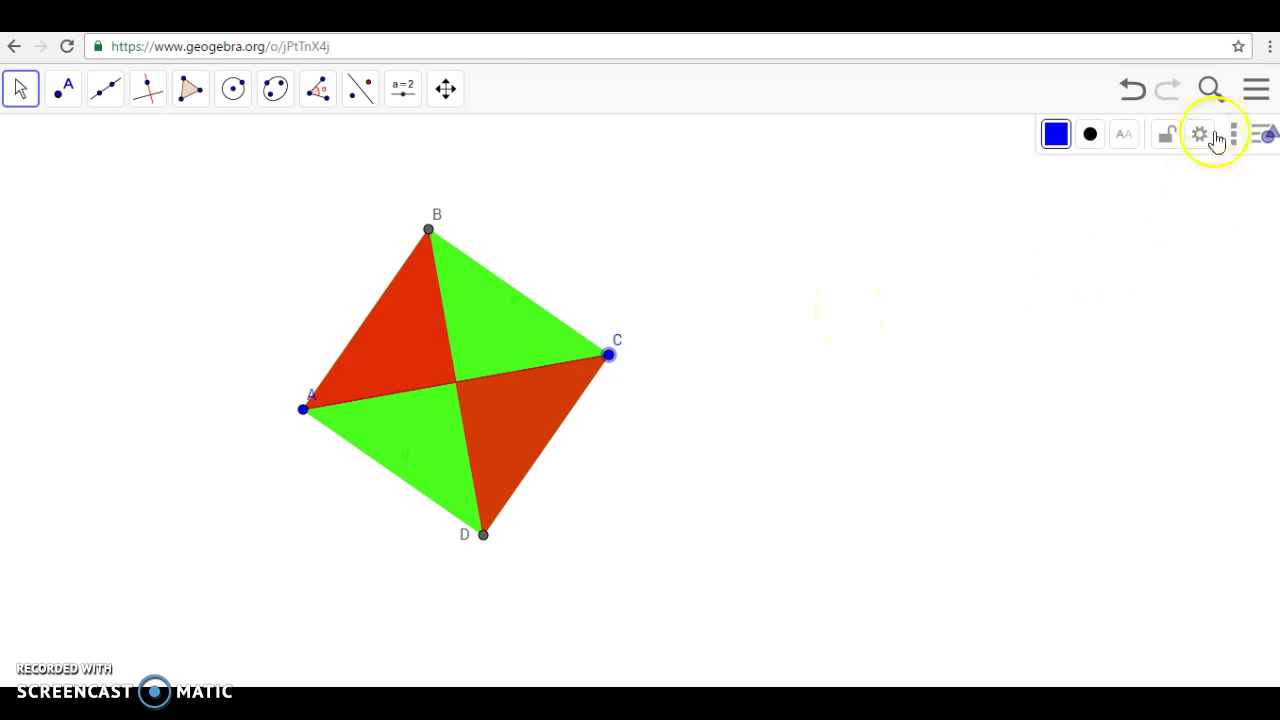
Step: Expand Tools in the main menu to reveal Customize Toolbar, then close the menu
{"action": "left_click", "coordinate": [1255, 104]}
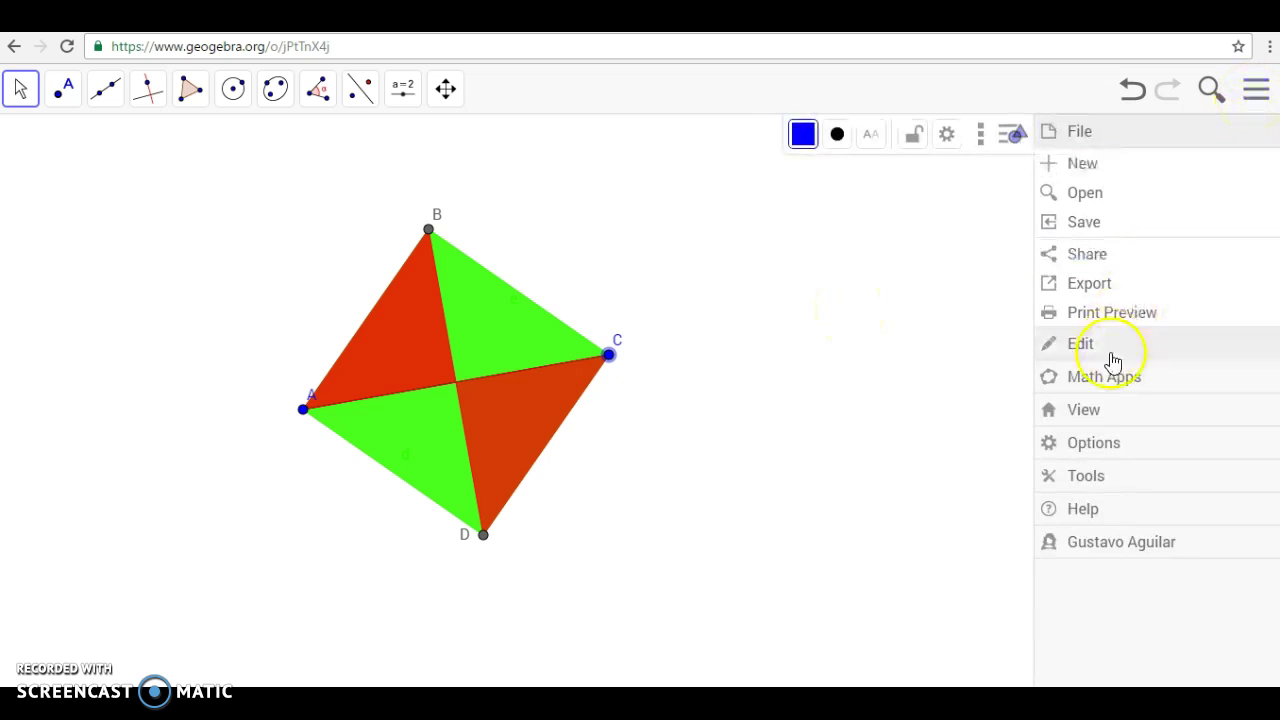
{"action": "left_click", "coordinate": [1080, 478]}
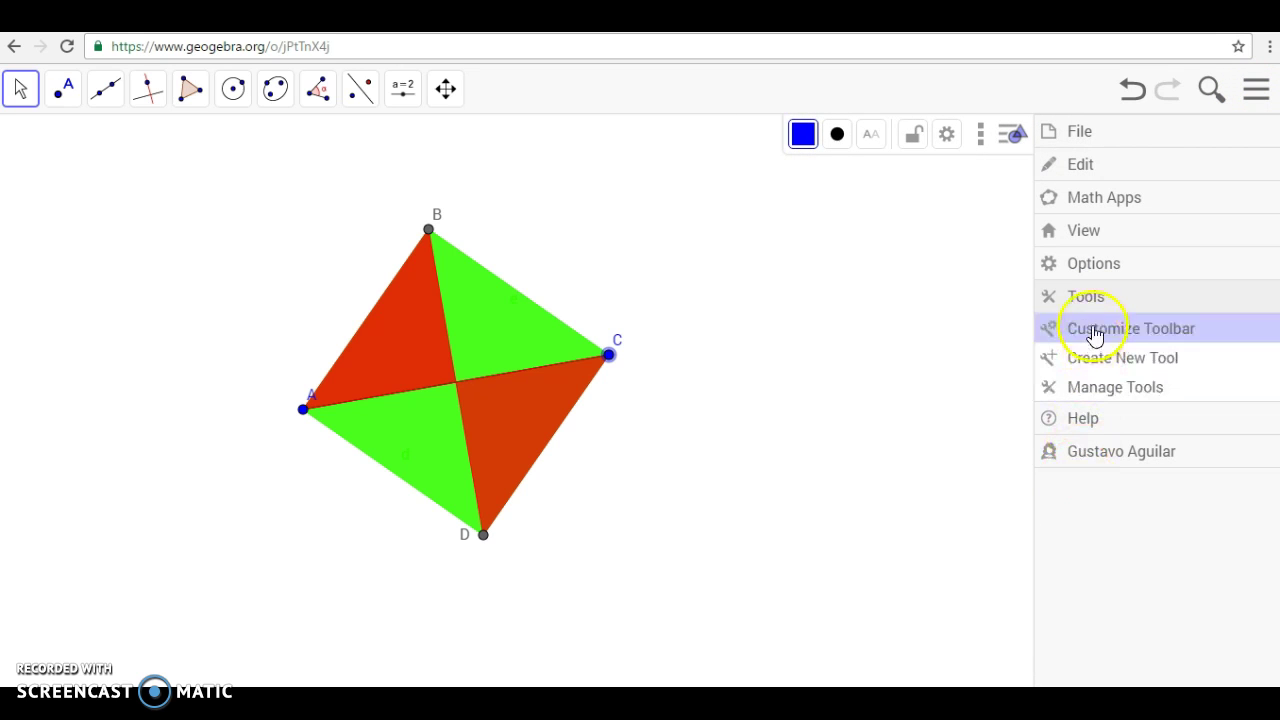
{"action": "left_click", "coordinate": [918, 317]}
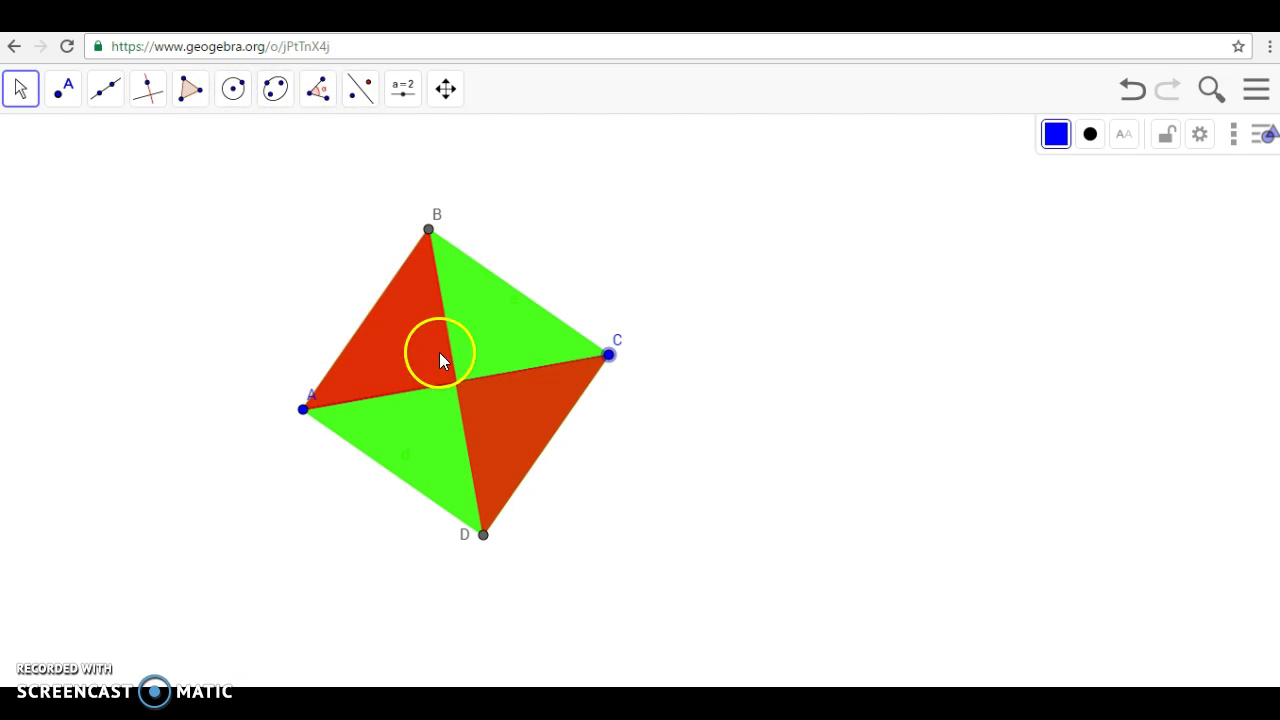
Step: Shrink square ABCD slightly via point C and move label A up-left of its point
{"action": "left_click_drag", "start_coordinate": [606, 352], "coordinate": [617, 385]}
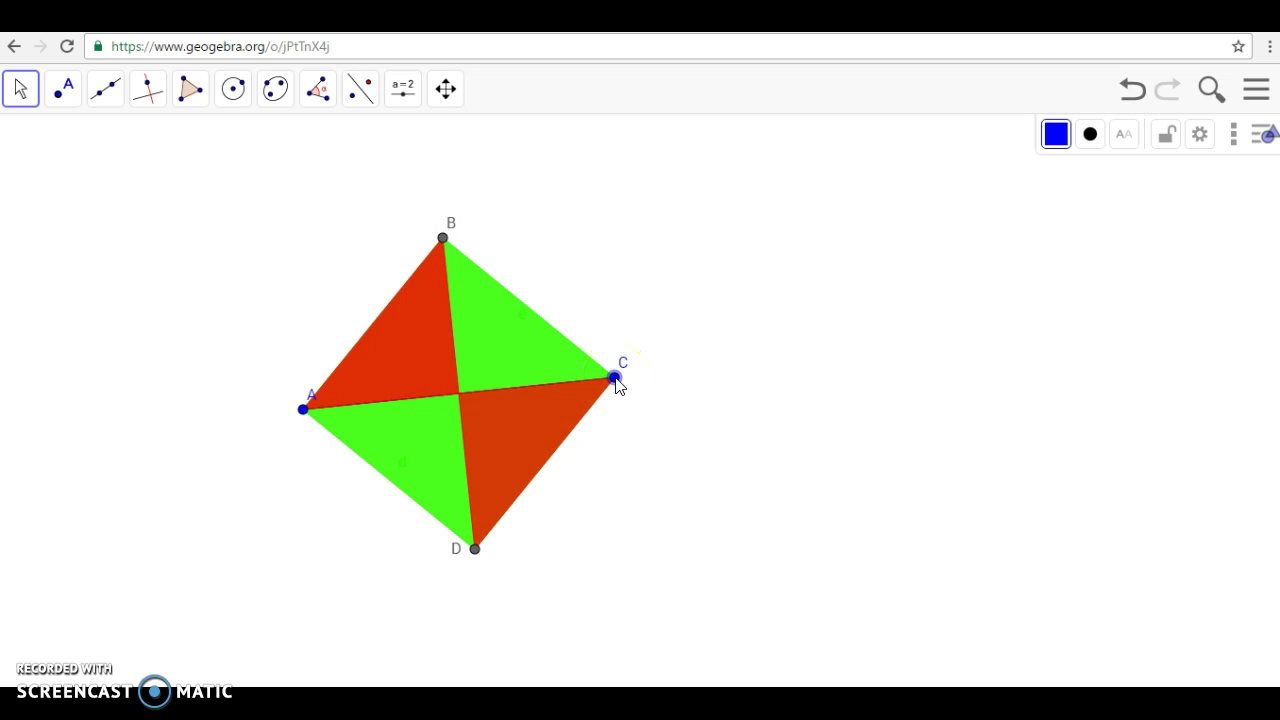
{"action": "left_click", "coordinate": [304, 407]}
{"action": "left_click_drag", "start_coordinate": [312, 393], "coordinate": [280, 391]}
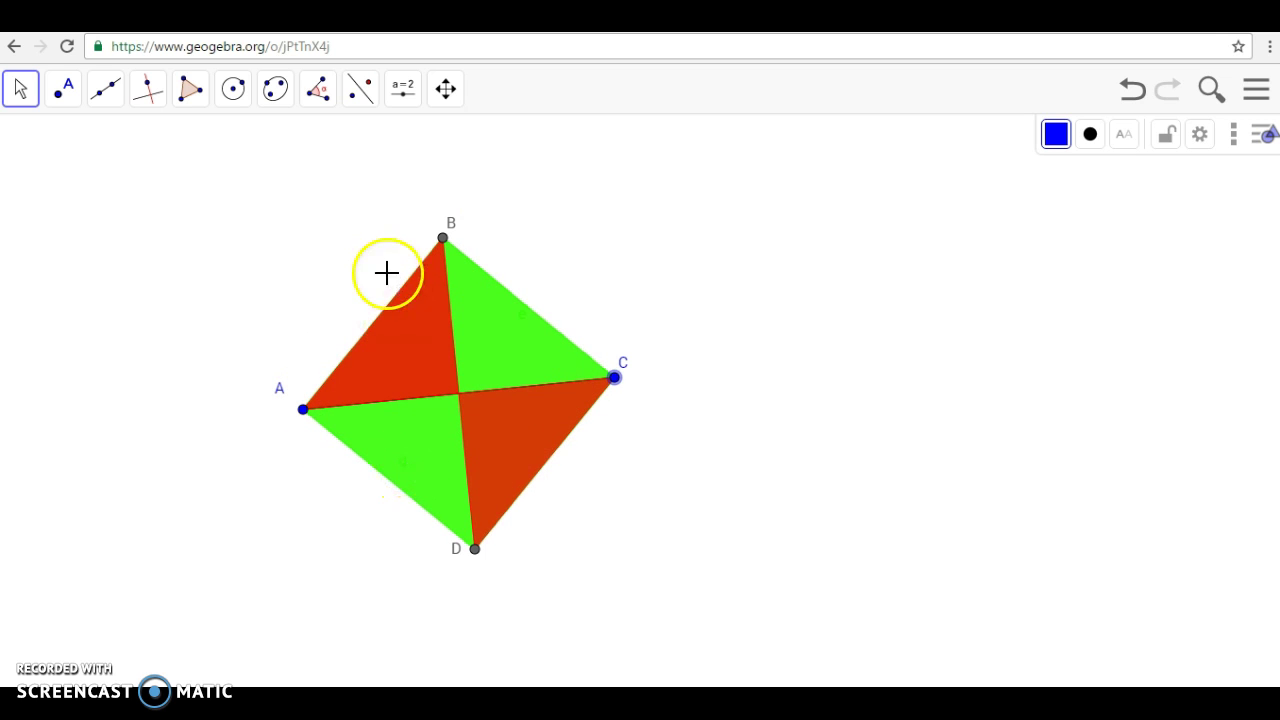
Step: Open the Perpendicular Bisector tool, then cancel back to the Move tool
{"action": "left_click", "coordinate": [150, 104]}
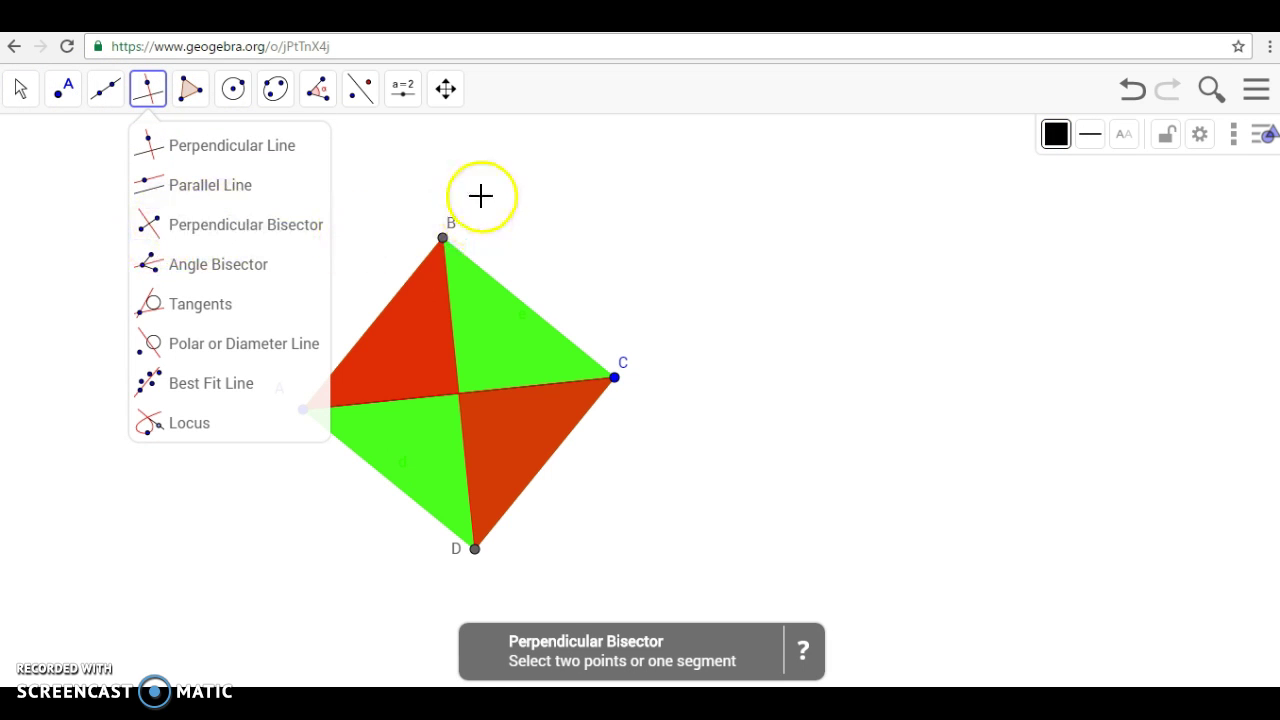
{"action": "mouse_move", "coordinate": [238, 104]}
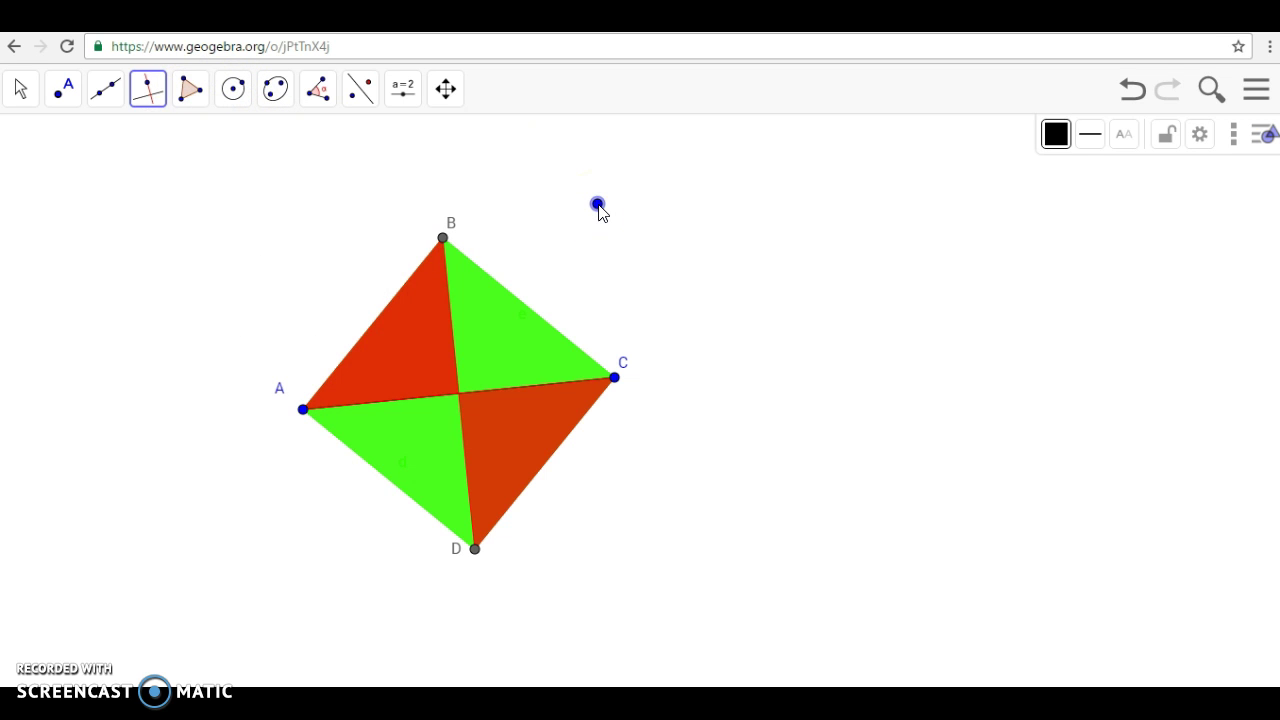
{"action": "key", "text": "Escape"}
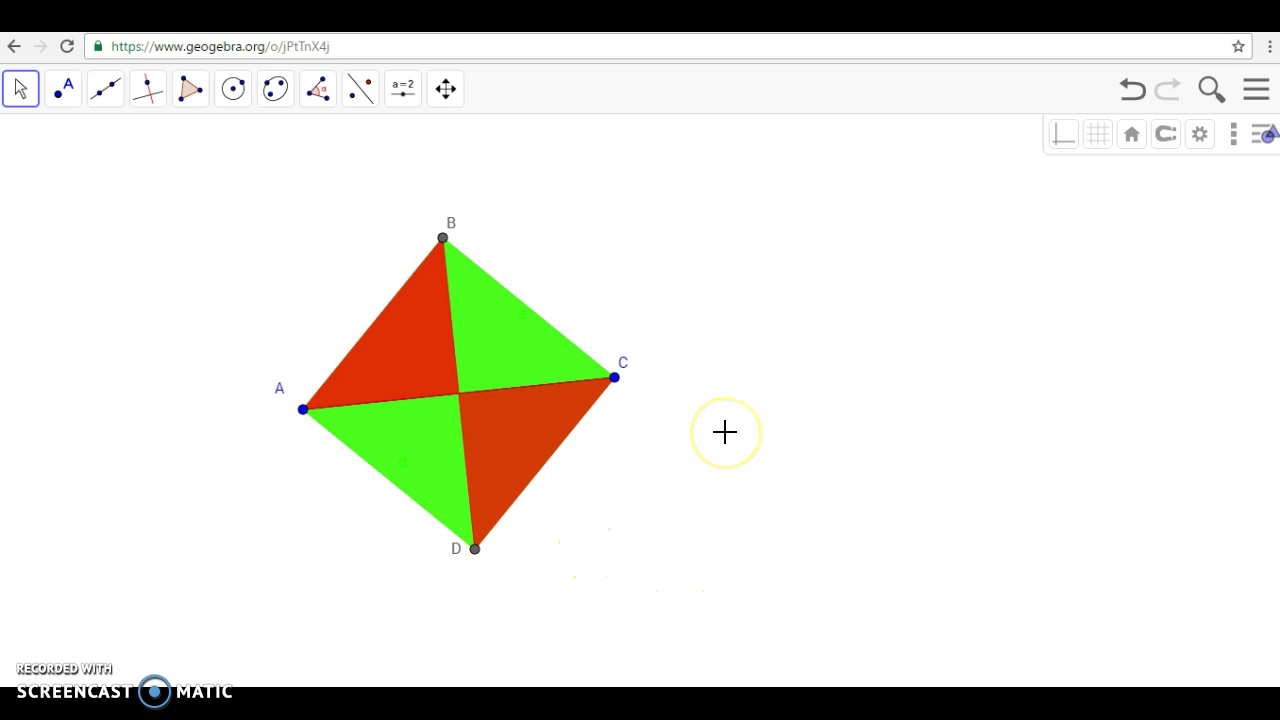
Step: Drag points C and A until square ABCD is tilted with A at its upper left
{"action": "left_click_drag", "start_coordinate": [615, 377], "coordinate": [580, 408]}
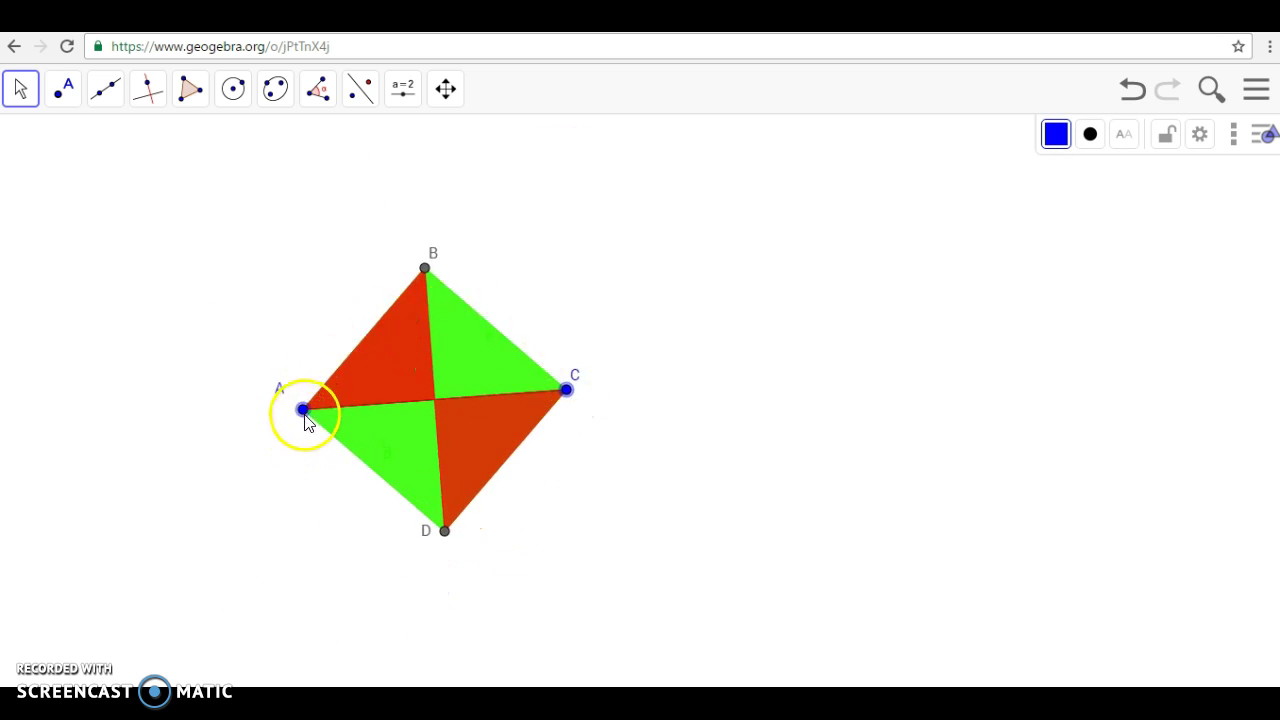
{"action": "left_click_drag", "start_coordinate": [306, 420], "coordinate": [462, 528]}
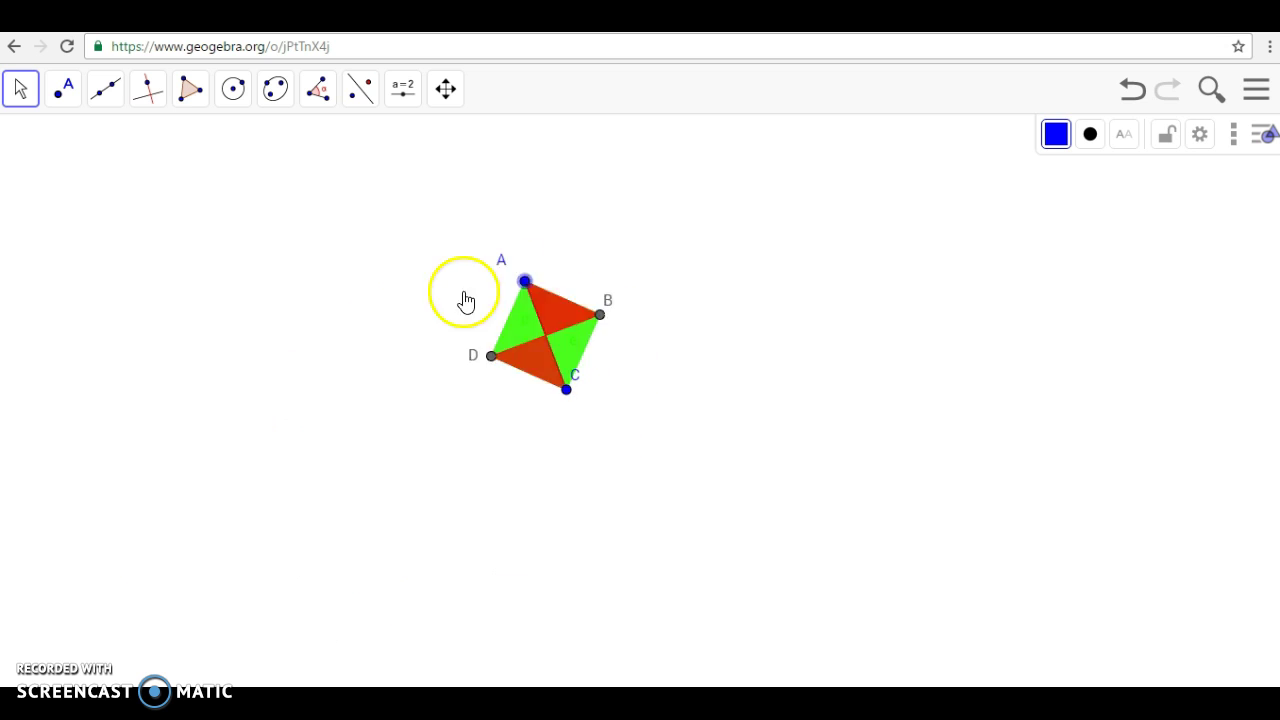
{"action": "left_click_drag", "start_coordinate": [465, 300], "coordinate": [231, 385]}
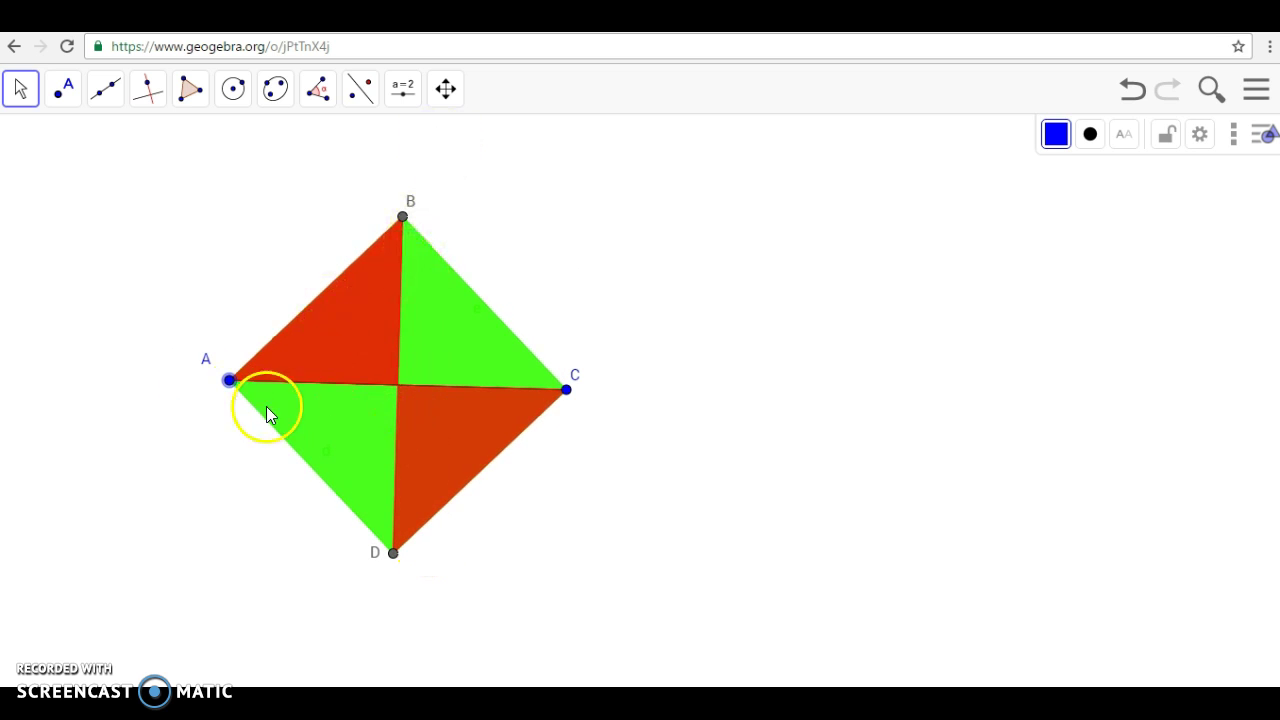
{"action": "left_click", "coordinate": [238, 402]}
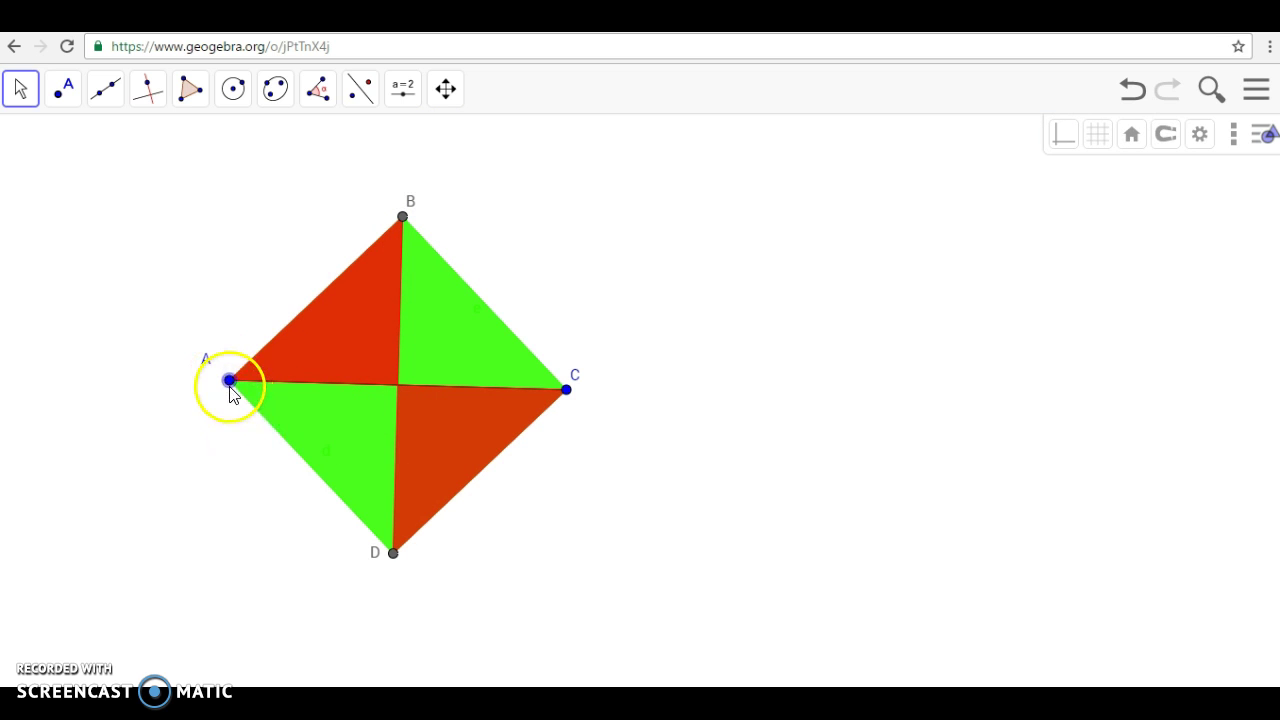
{"action": "left_click_drag", "start_coordinate": [232, 382], "coordinate": [287, 281]}
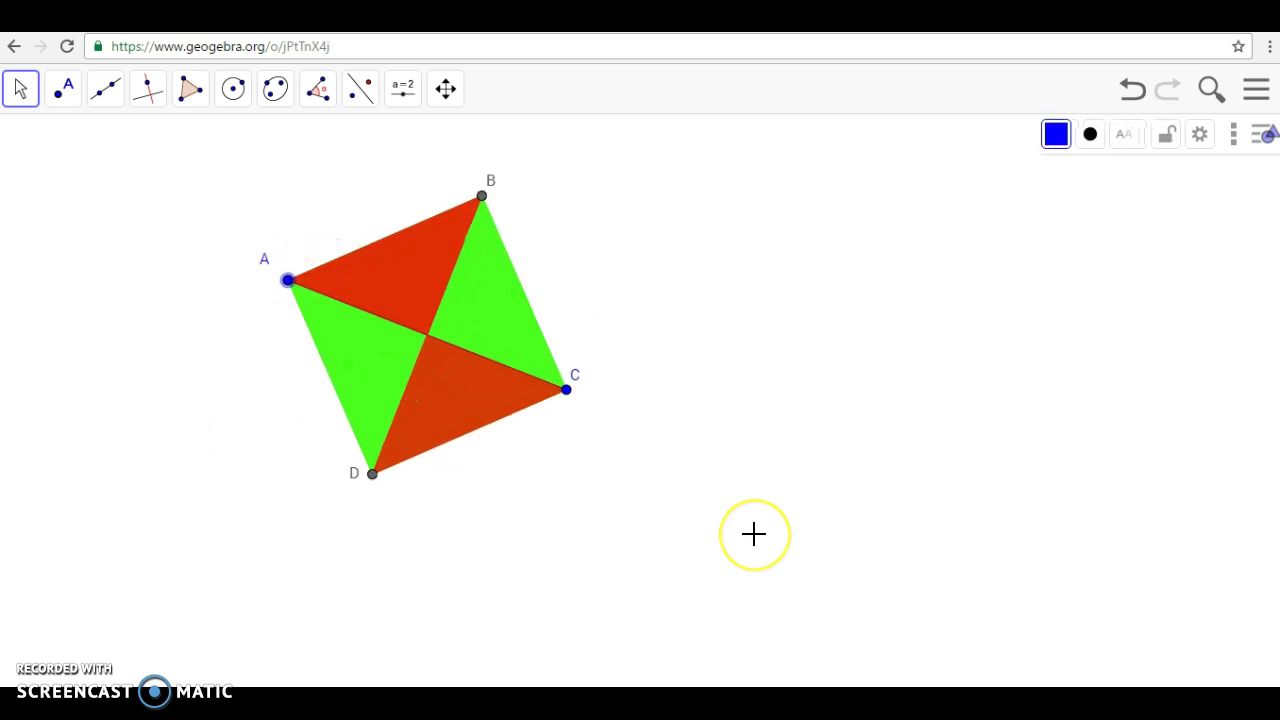
Step: Save the square construction with File > Save from the main menu
{"action": "left_click", "coordinate": [1256, 89]}
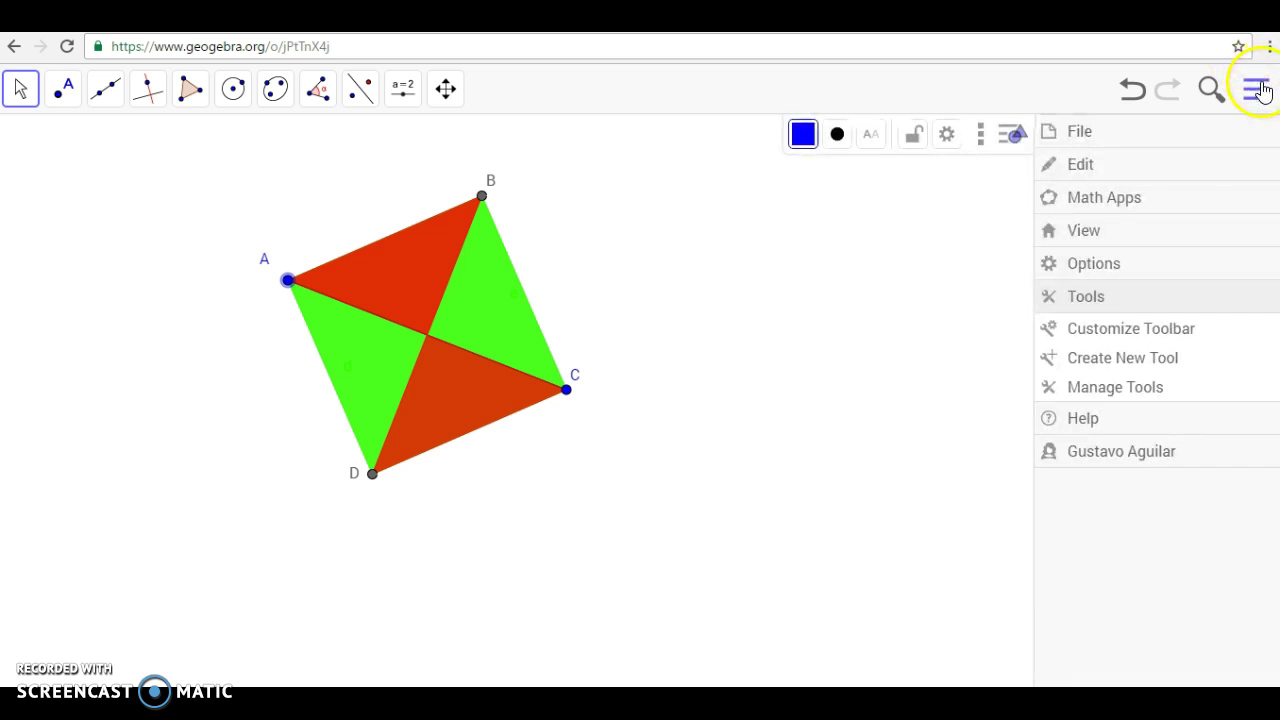
{"action": "left_click", "coordinate": [1103, 134]}
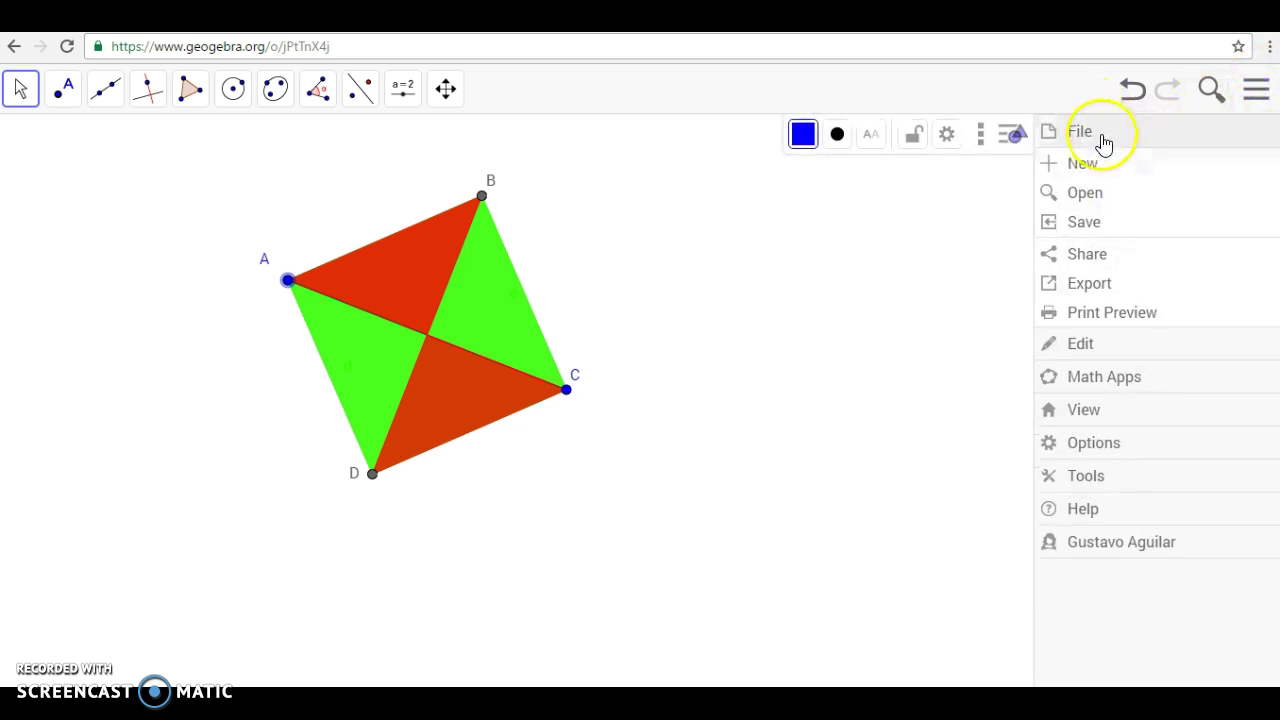
{"action": "left_click", "coordinate": [1079, 226]}
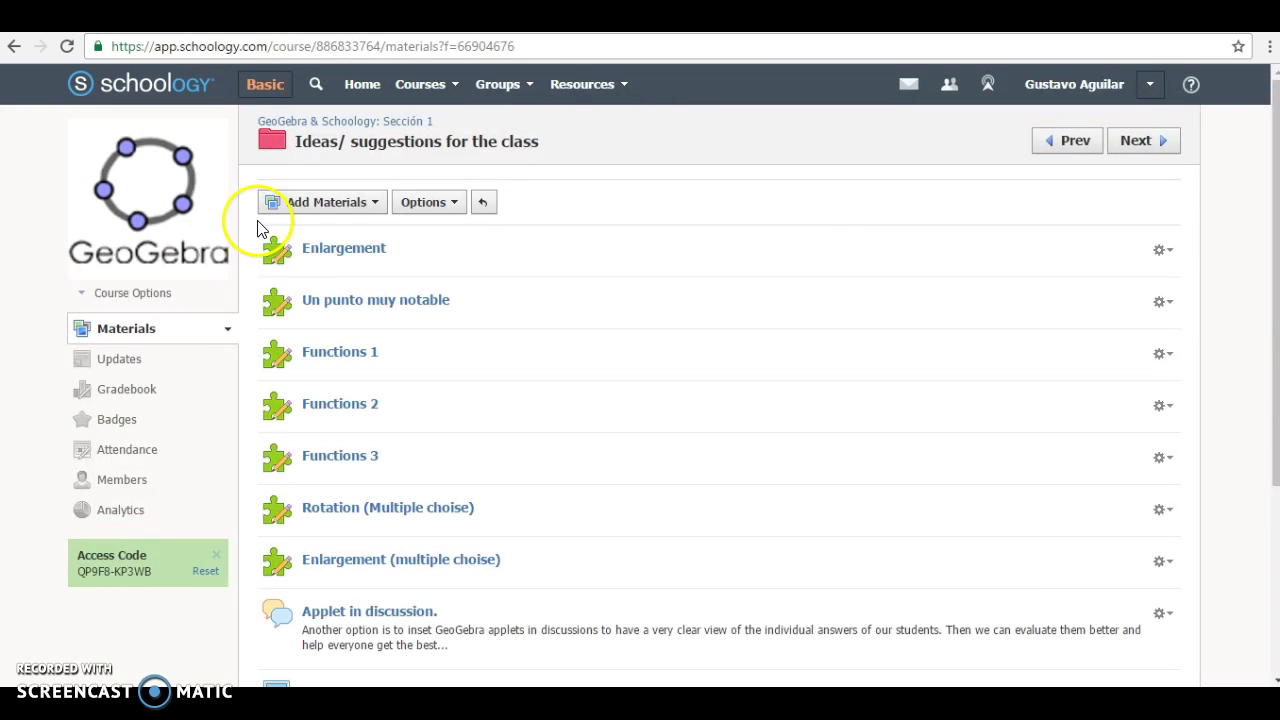
Step: Start a new assignment named 'new assig' and position the caret below its description lines
{"action": "left_click", "coordinate": [327, 202]}
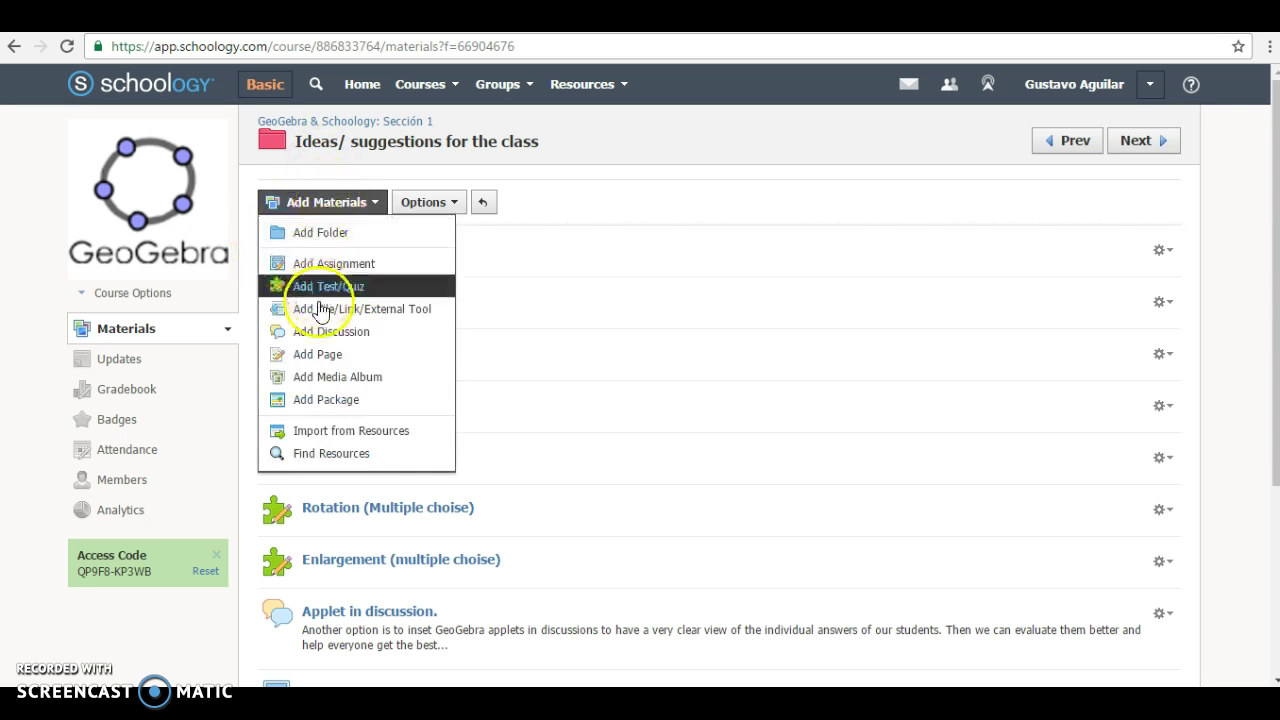
{"action": "left_click", "coordinate": [323, 266]}
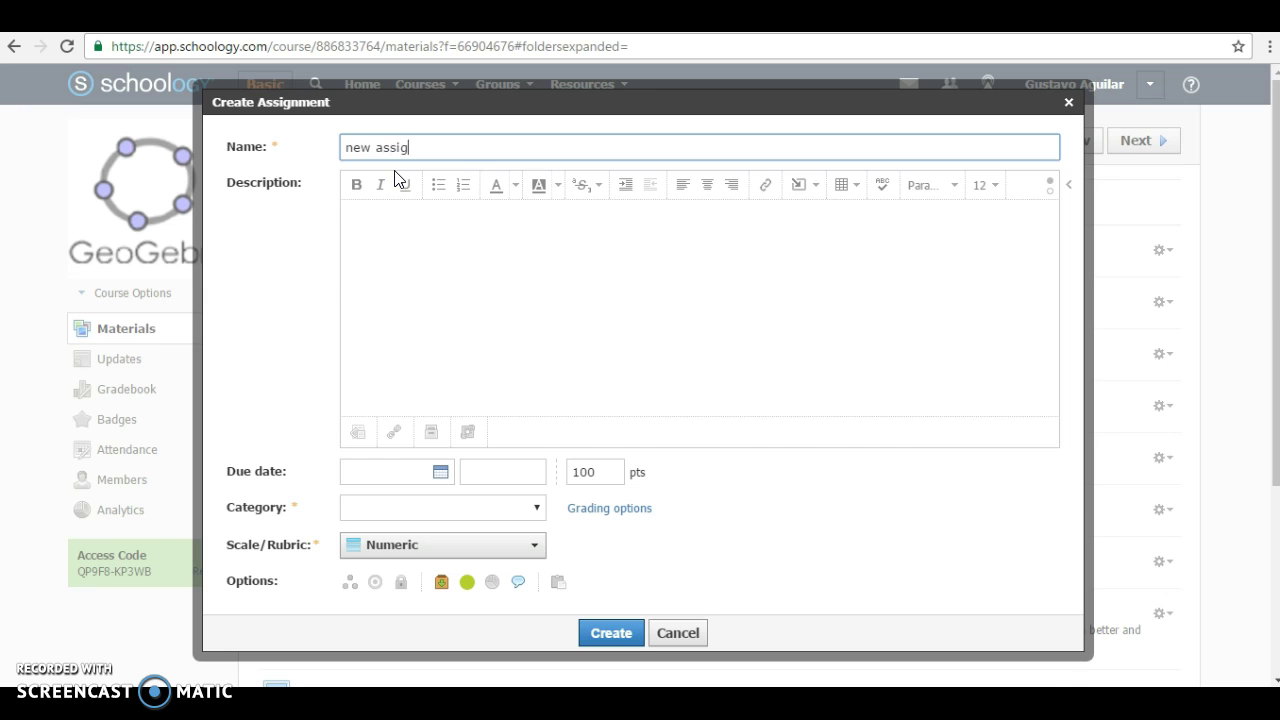
{"action": "left_click", "coordinate": [380, 274]}
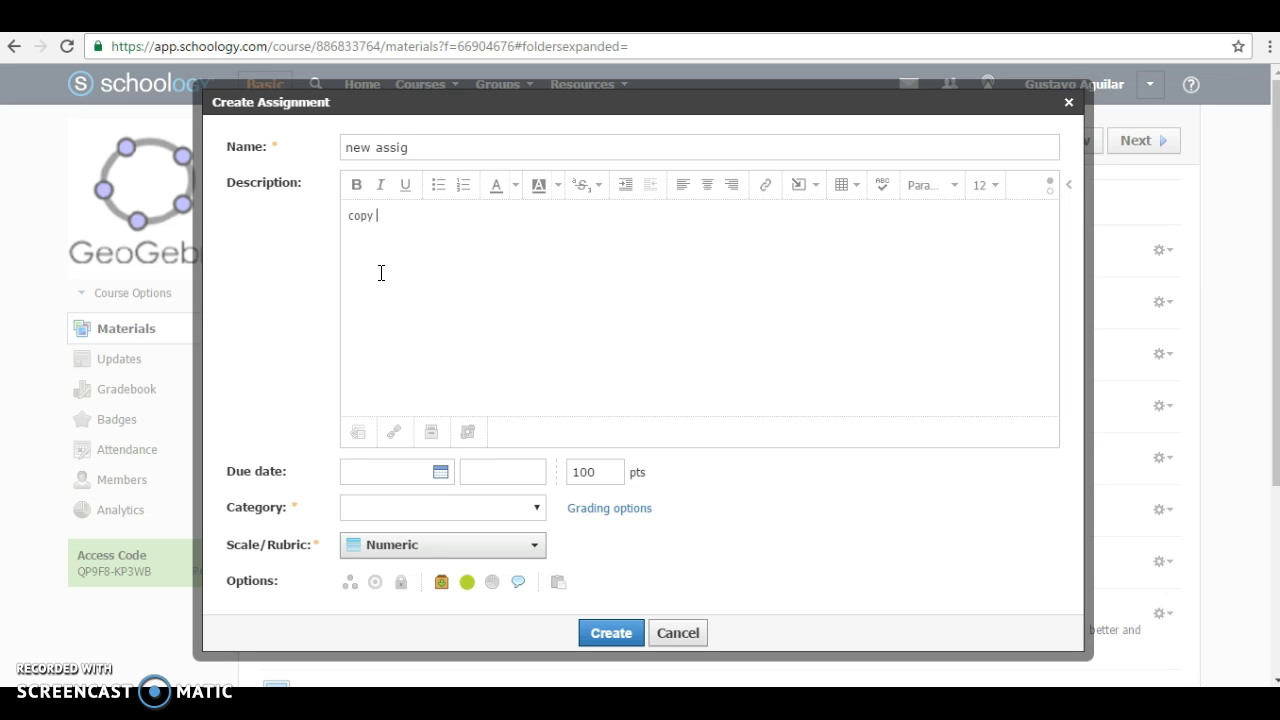
{"action": "left_click_drag", "start_coordinate": [381, 273], "coordinate": [427, 282]}
{"action": "left_click", "coordinate": [431, 360]}
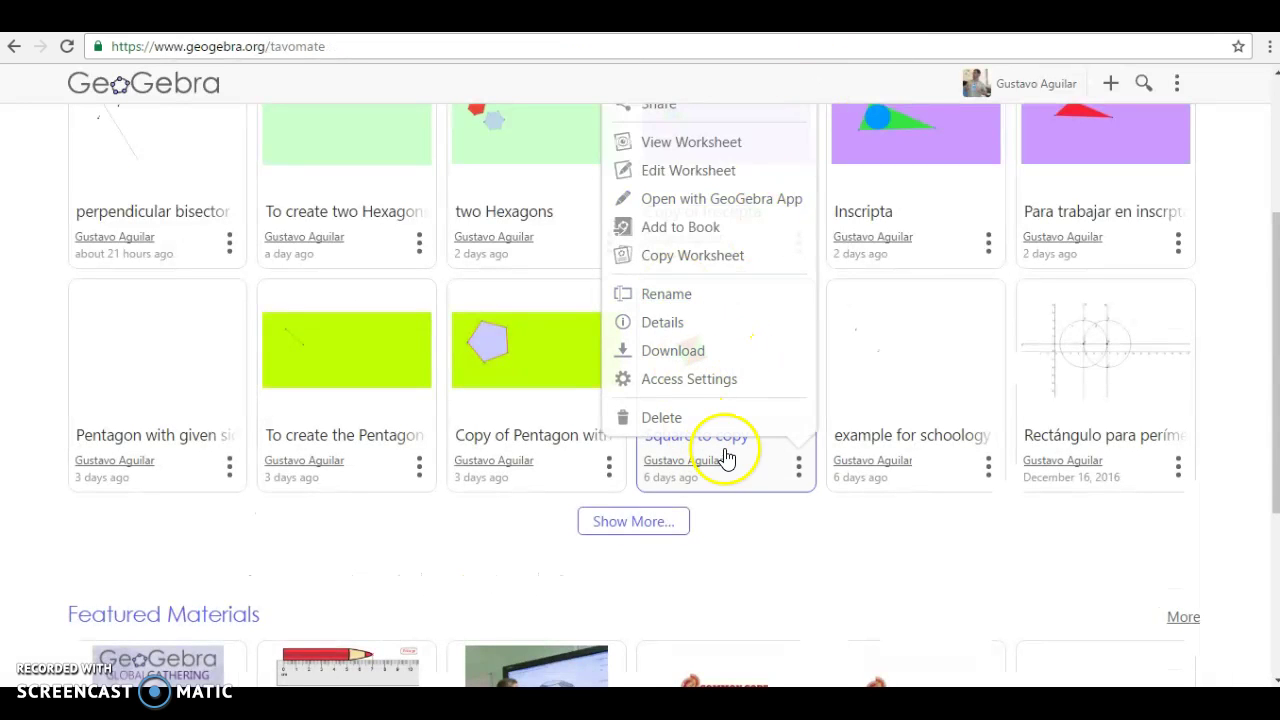
Step: Open Share for the 'Square to copy' worksheet and switch to its Embed tab
{"action": "left_click", "coordinate": [783, 571]}
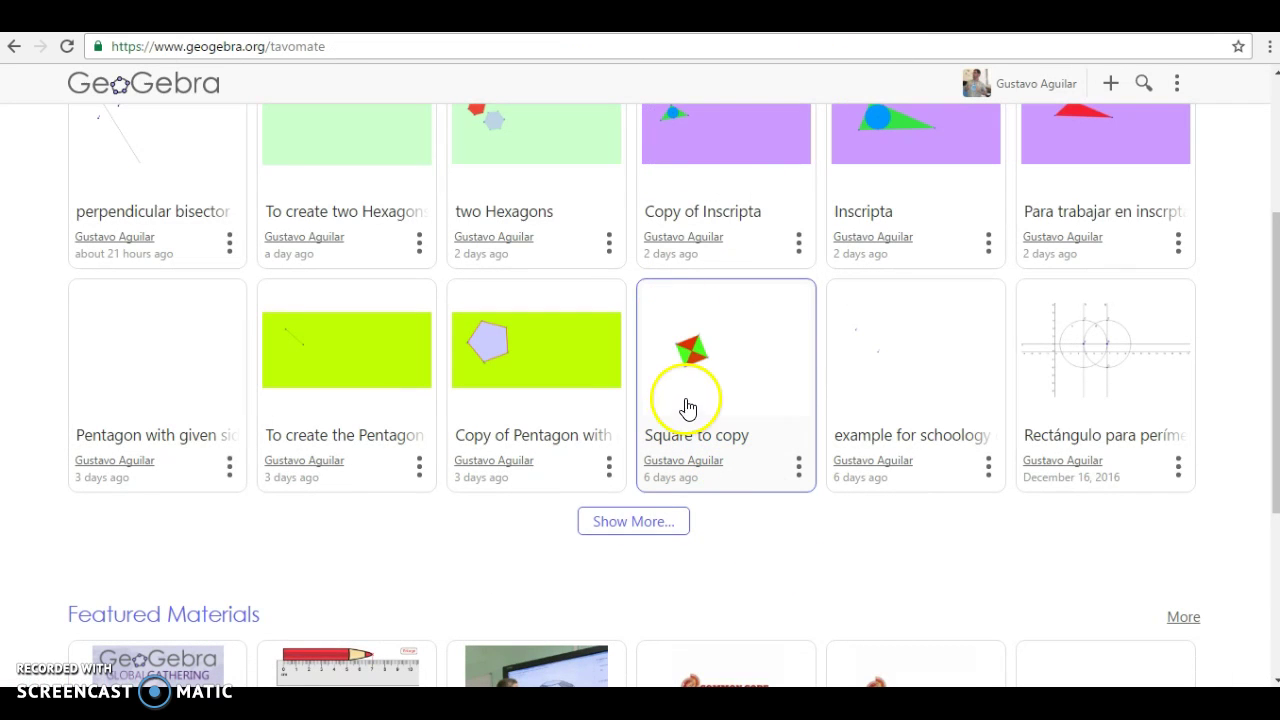
{"action": "left_click", "coordinate": [799, 470]}
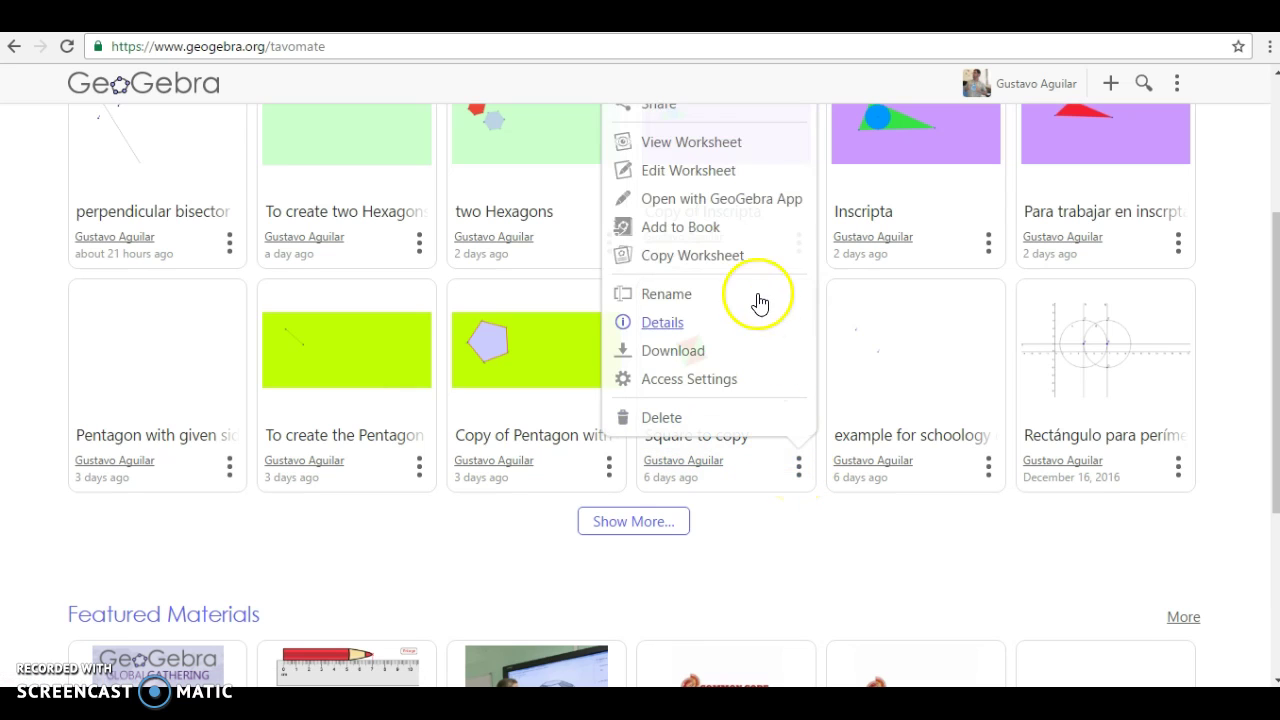
{"action": "left_click", "coordinate": [667, 113]}
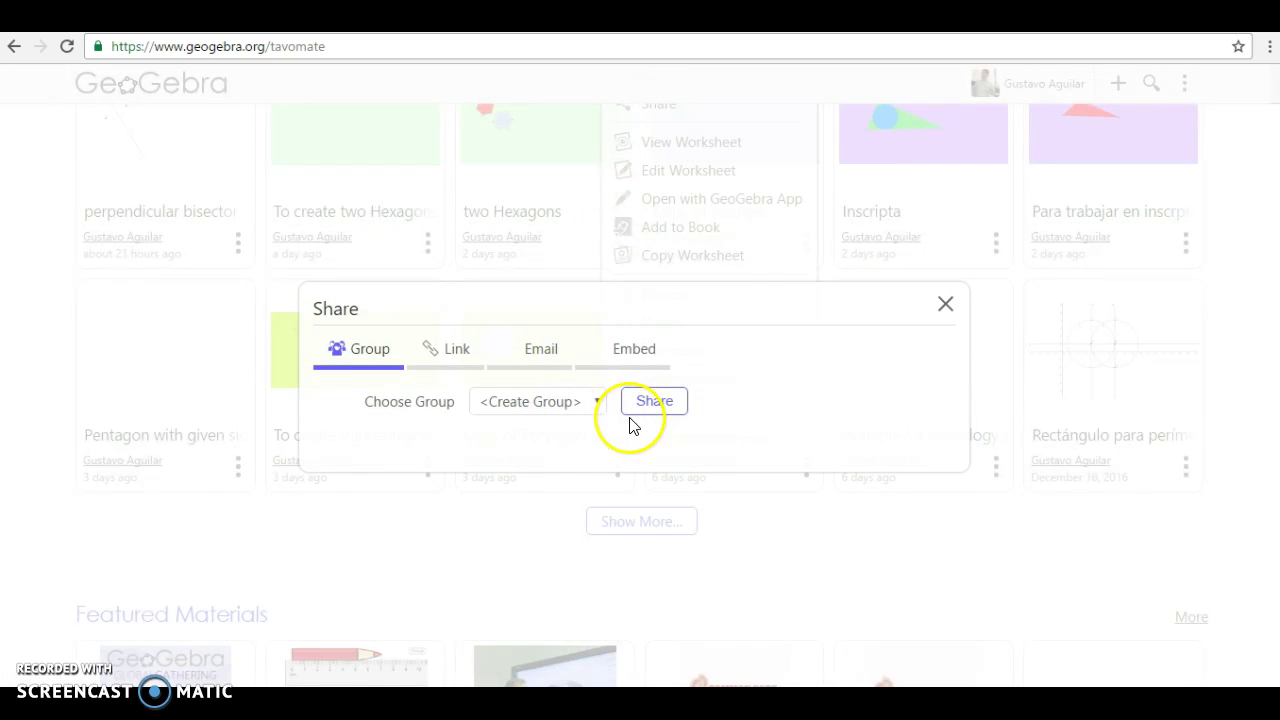
{"action": "left_click", "coordinate": [631, 365]}
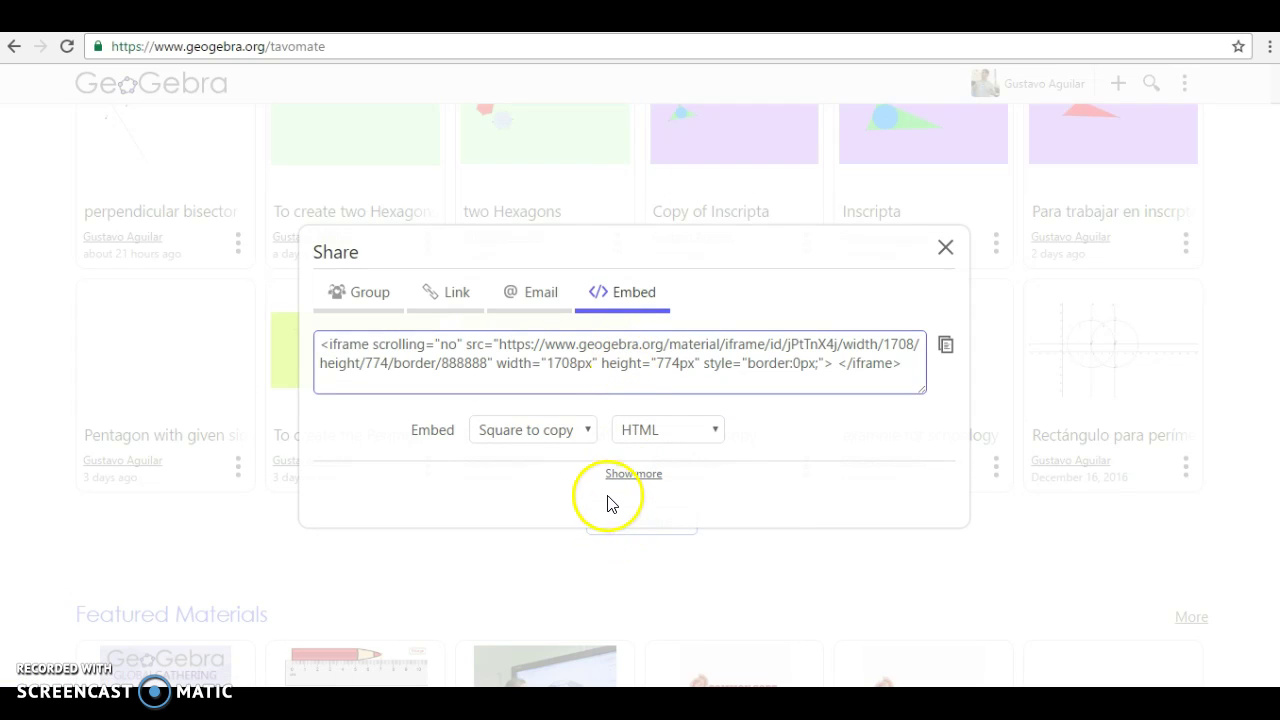
Step: Enable toolbar, pan & zoom, label dragging and right-click editing in the embed settings
{"action": "left_click", "coordinate": [633, 474]}
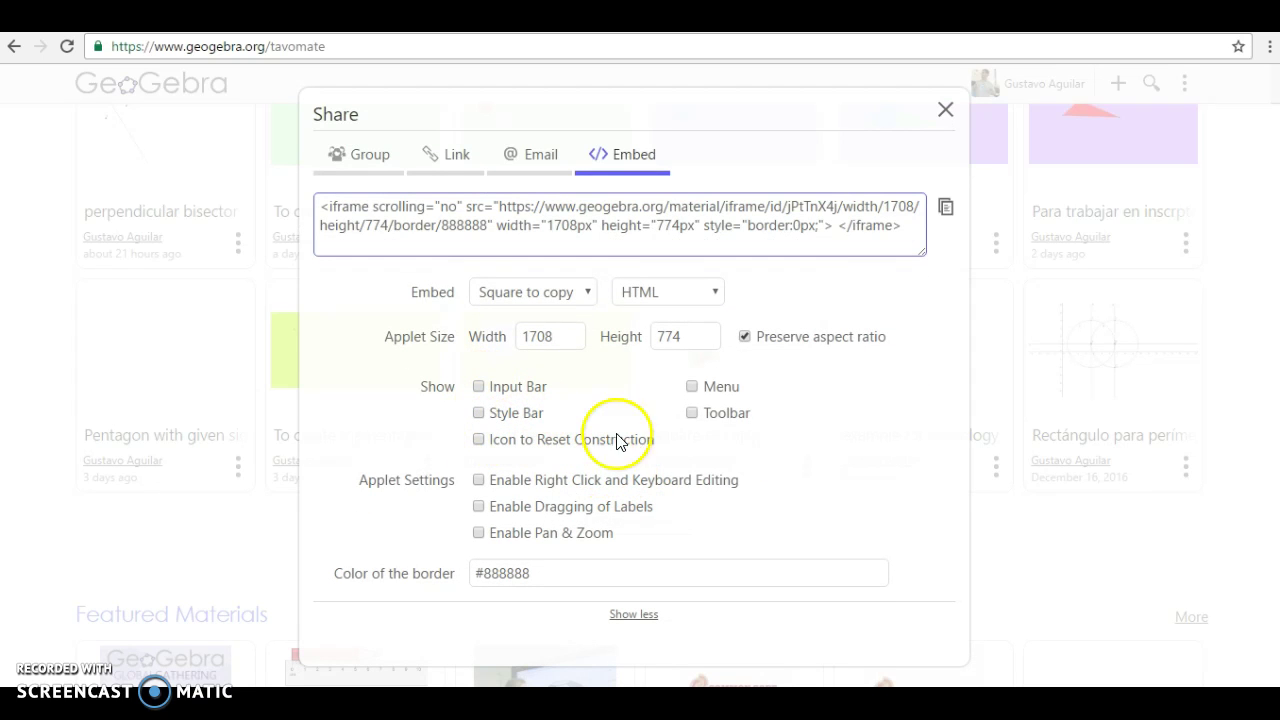
{"action": "left_click", "coordinate": [692, 414]}
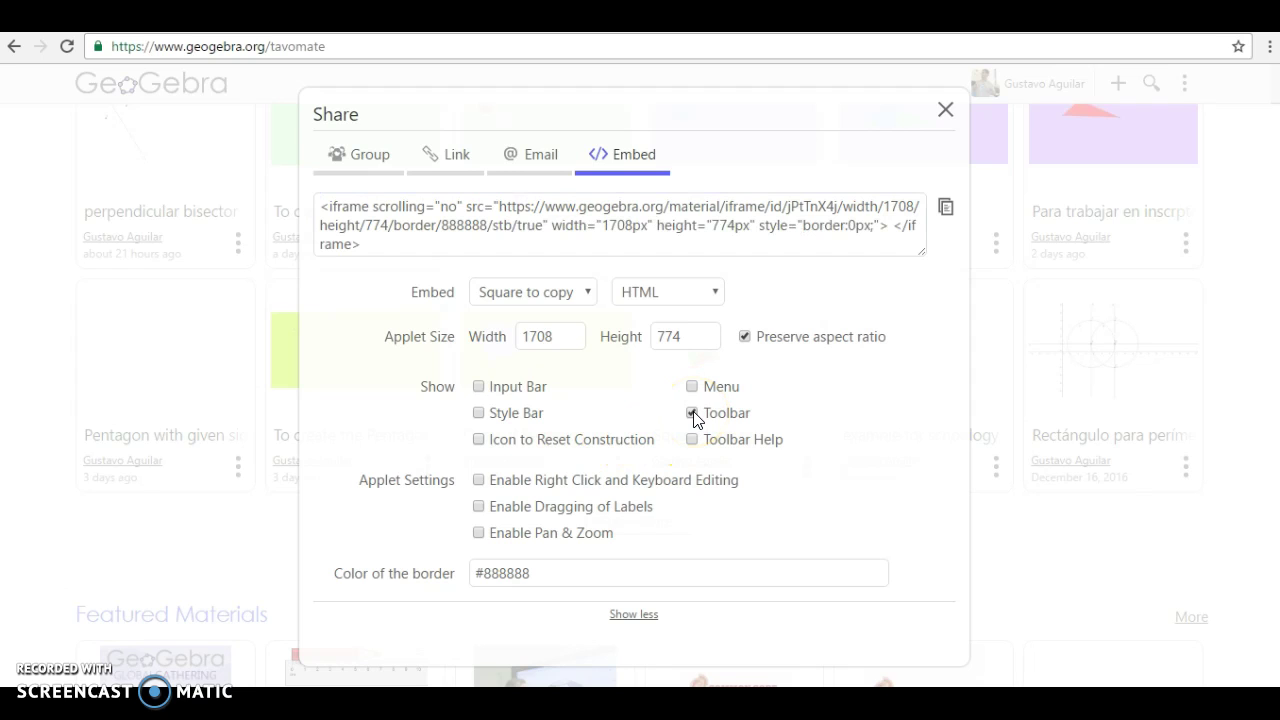
{"action": "left_click", "coordinate": [479, 534]}
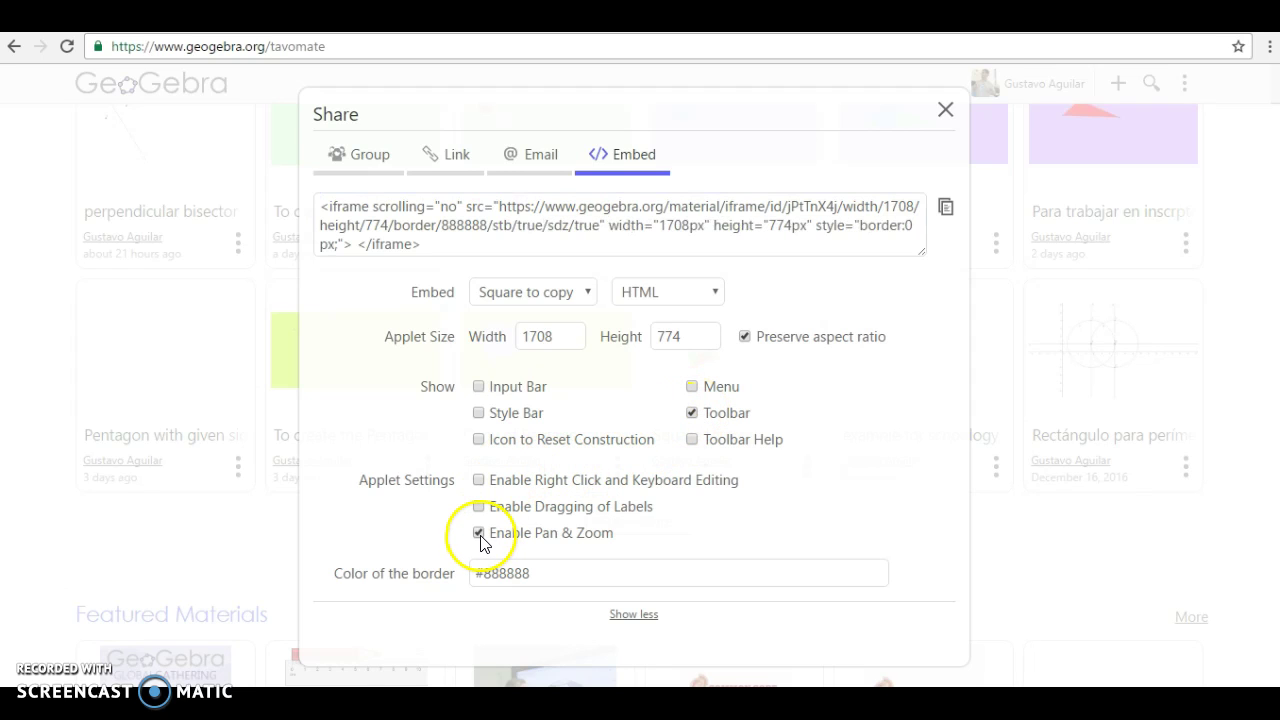
{"action": "left_click", "coordinate": [479, 507]}
{"action": "left_click", "coordinate": [480, 481]}
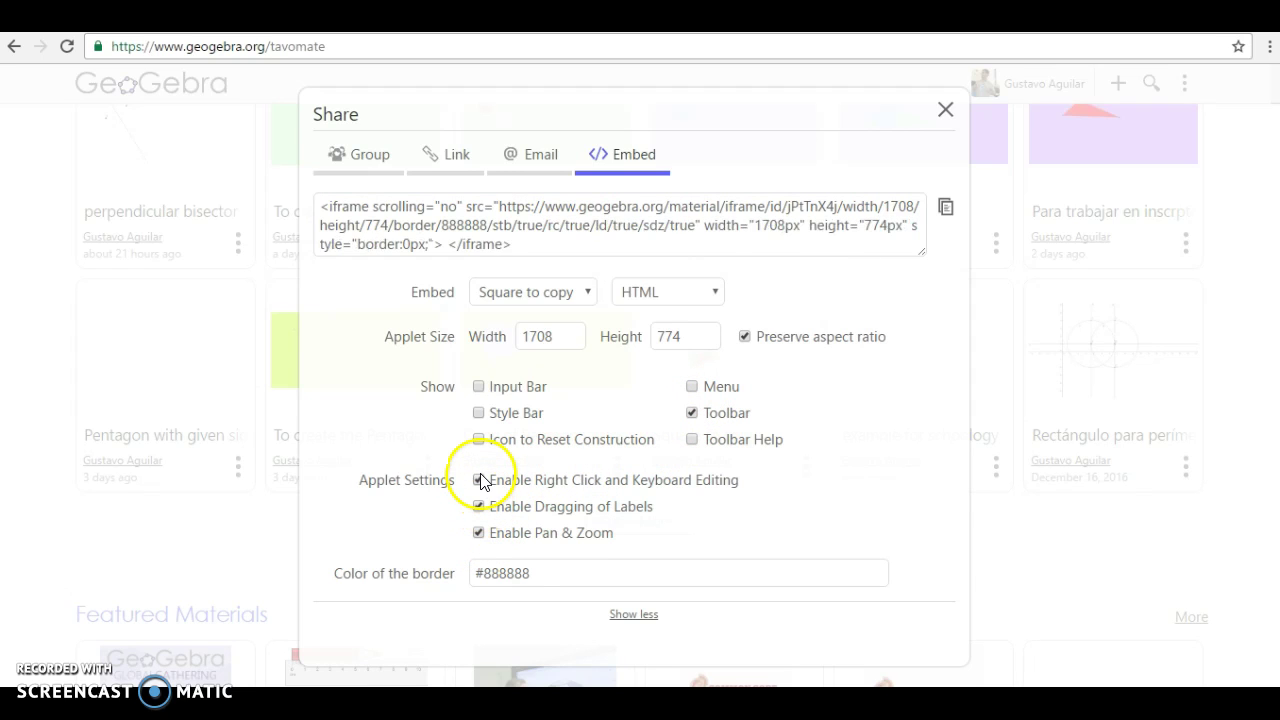
Step: Keep HTML as the embed format and copy the embed code
{"action": "left_click", "coordinate": [660, 292]}
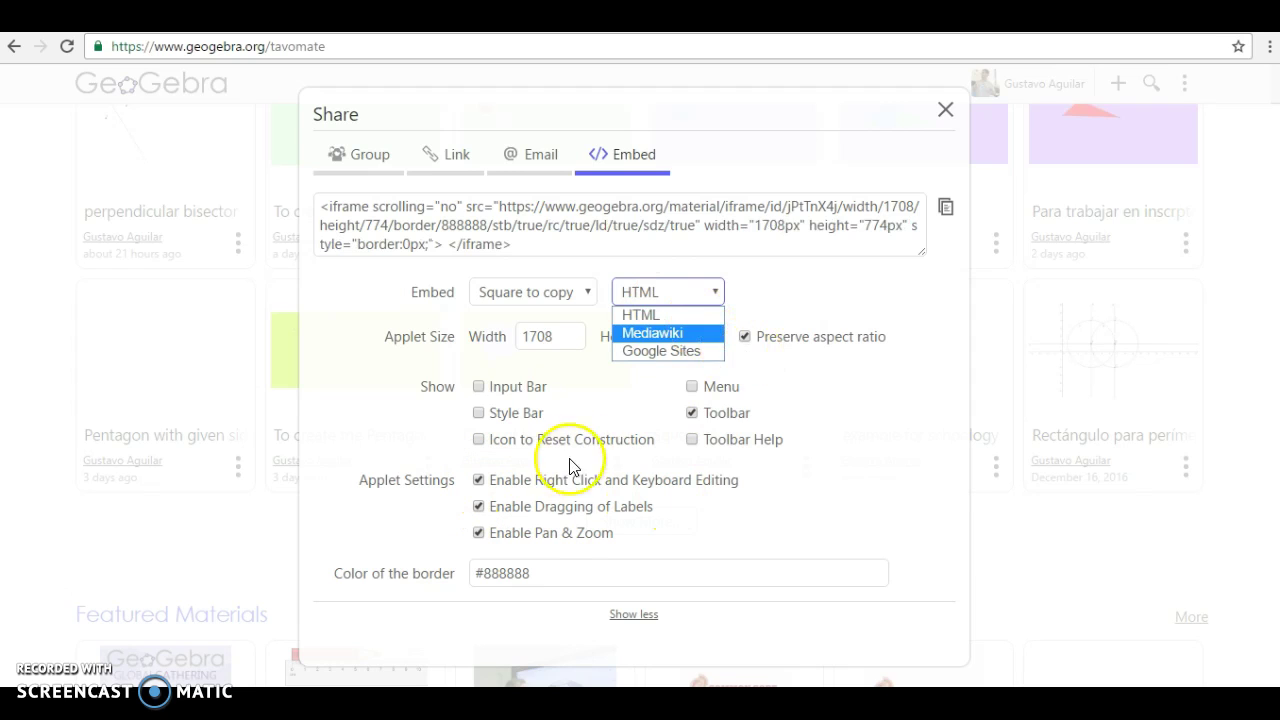
{"action": "left_click", "coordinate": [657, 320]}
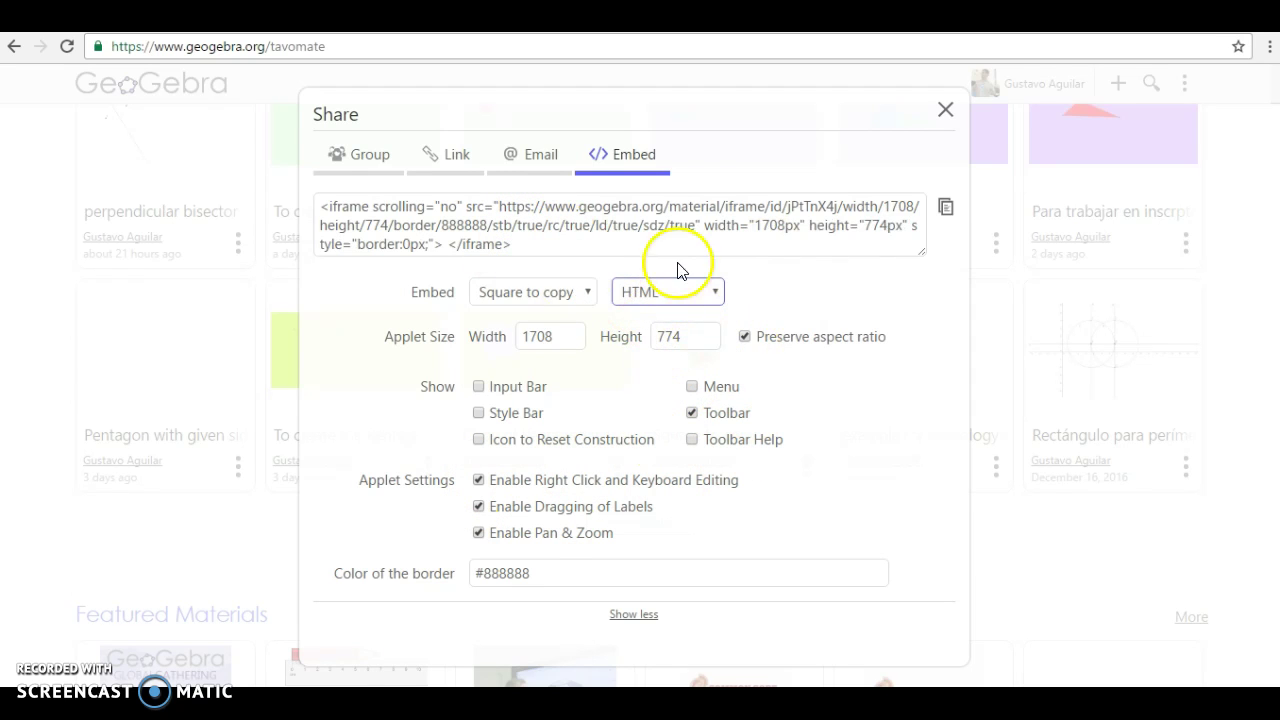
{"action": "left_click", "coordinate": [945, 207]}
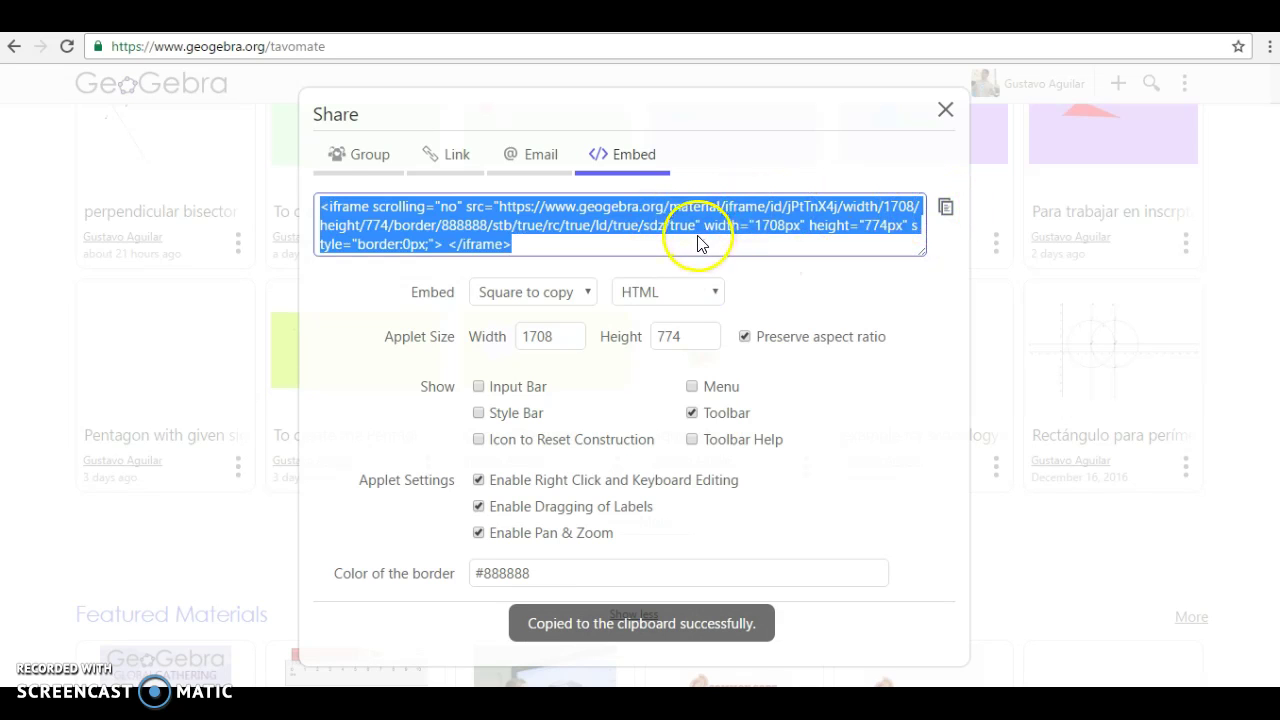
Step: Paste the GeoGebra iframe code into the assignment description's HTML source
{"action": "key", "text": "ctrl+Tab"}
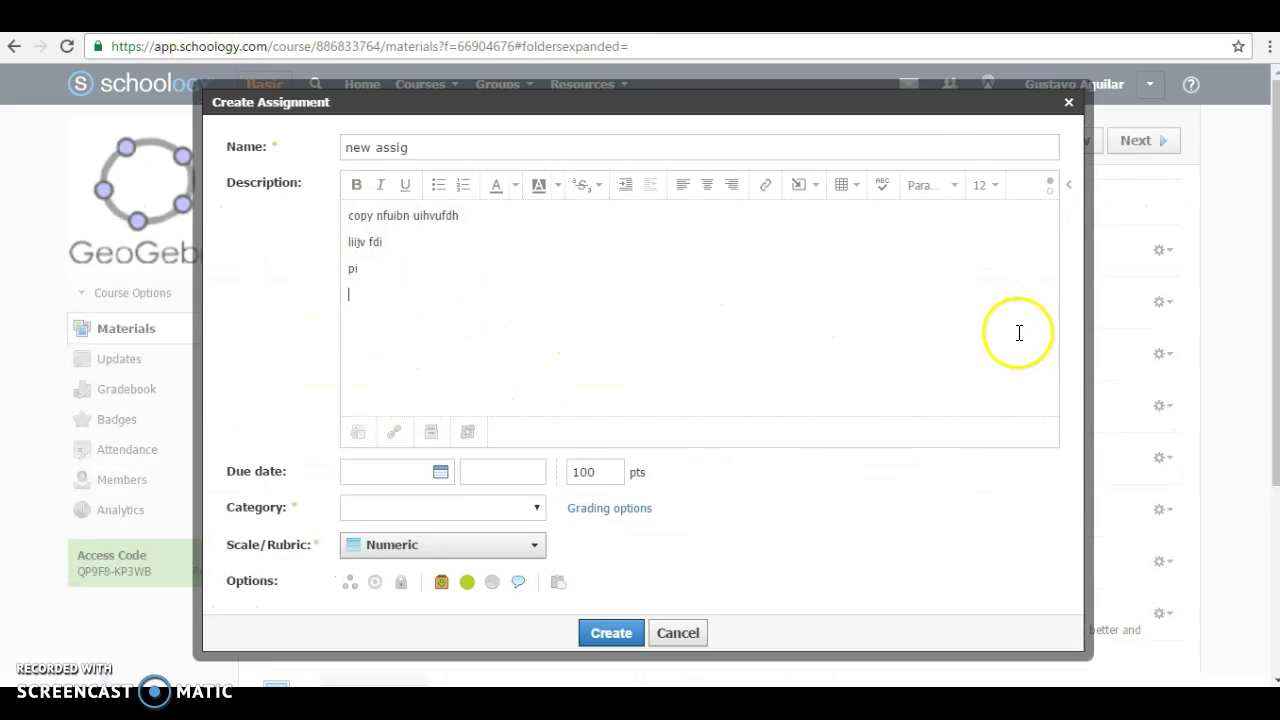
{"action": "left_click", "coordinate": [1050, 194]}
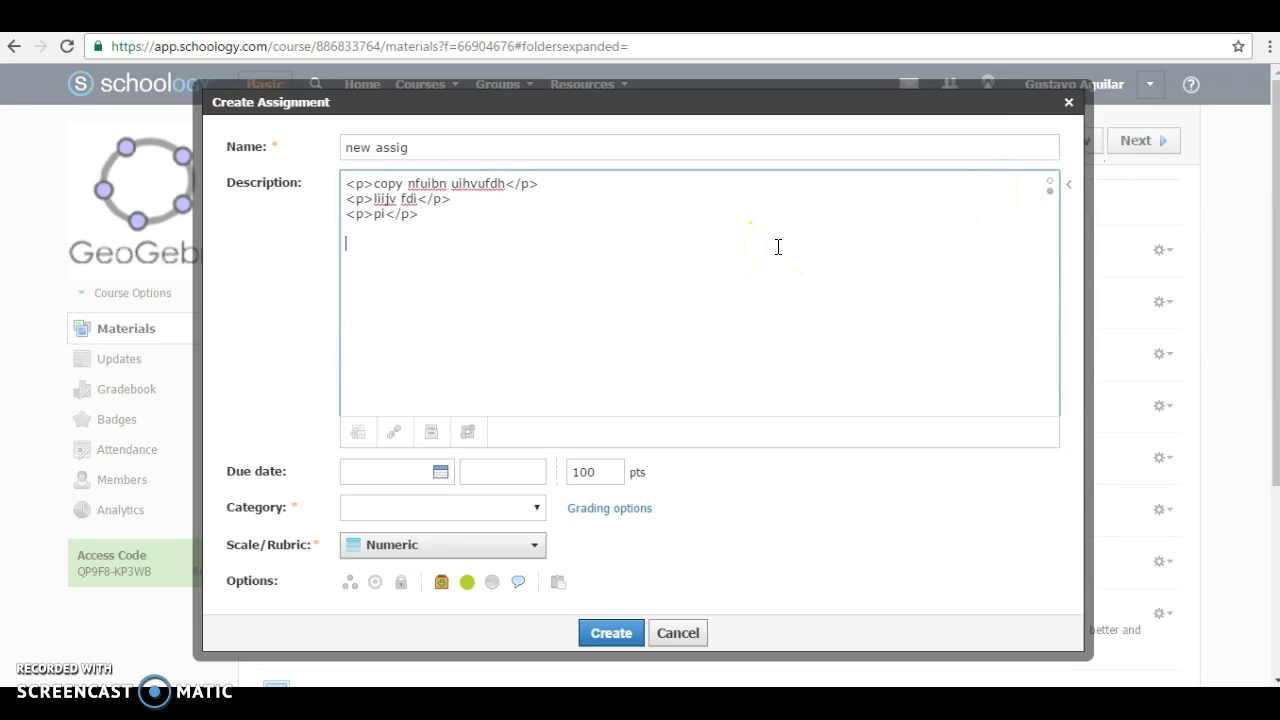
{"action": "key", "text": "ctrl+v"}
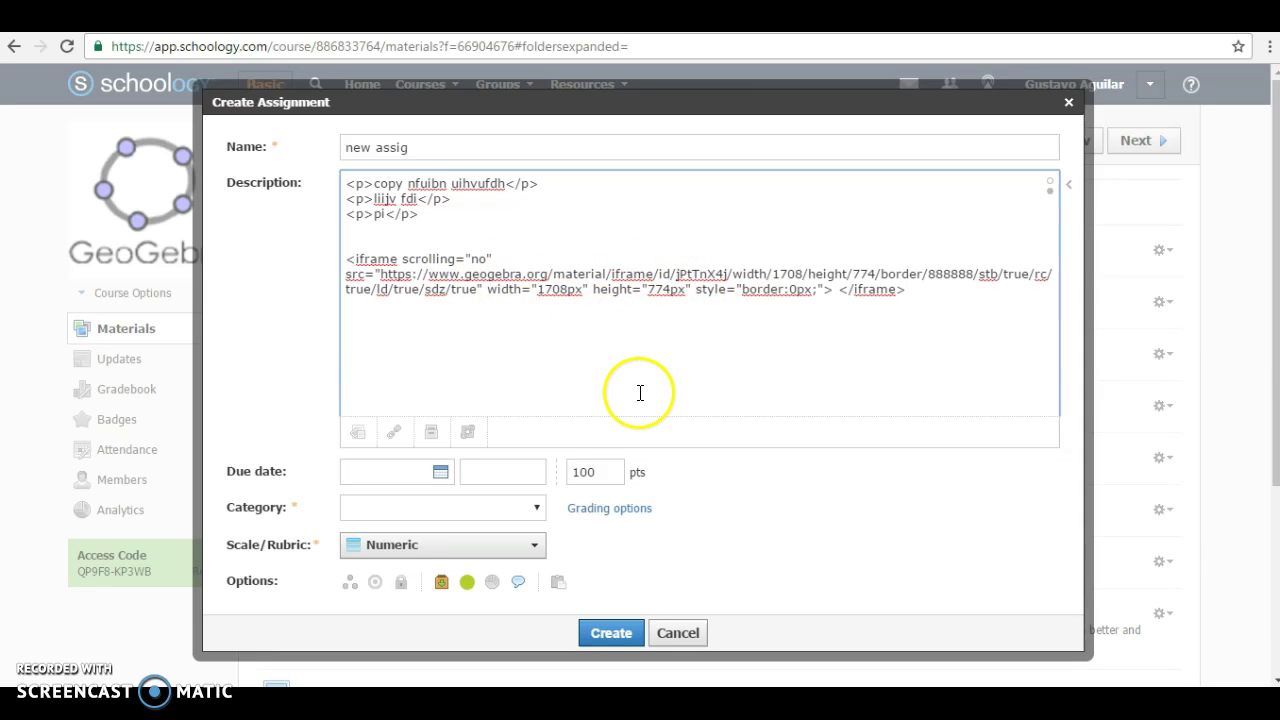
Step: Set the assignment's grading category to (Ungraded) and create it
{"action": "left_click", "coordinate": [489, 509]}
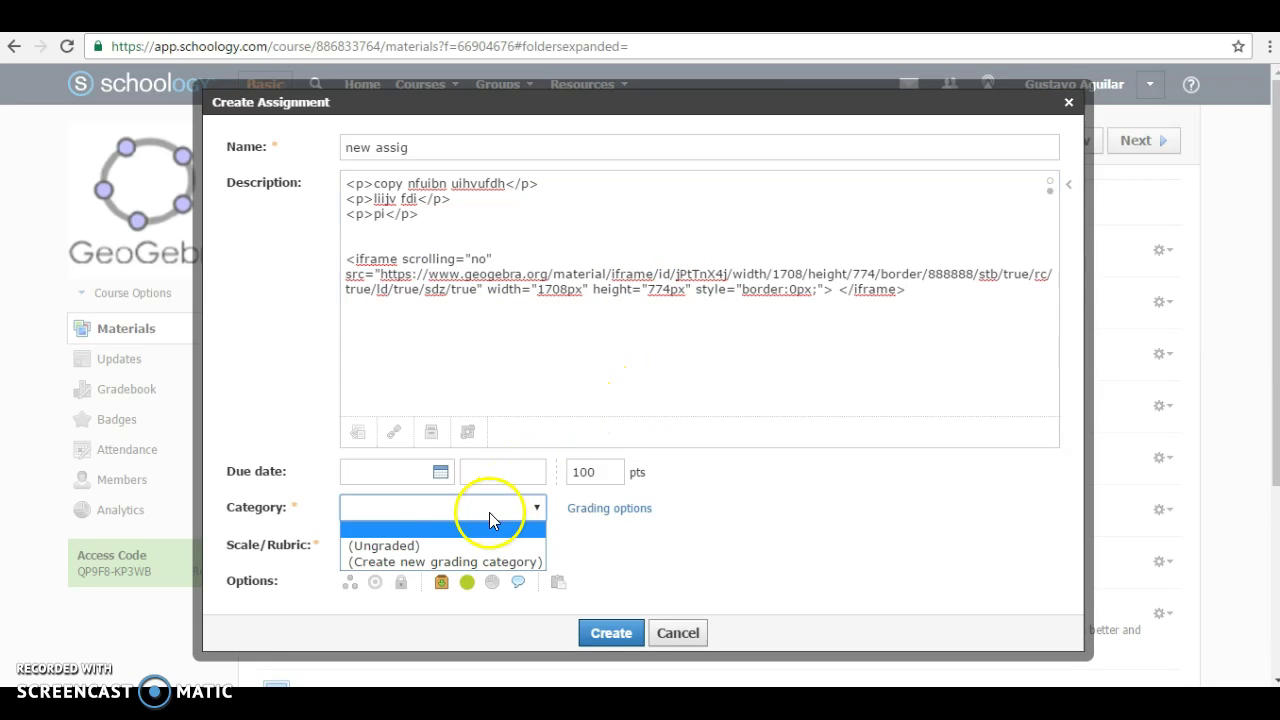
{"action": "left_click", "coordinate": [451, 556]}
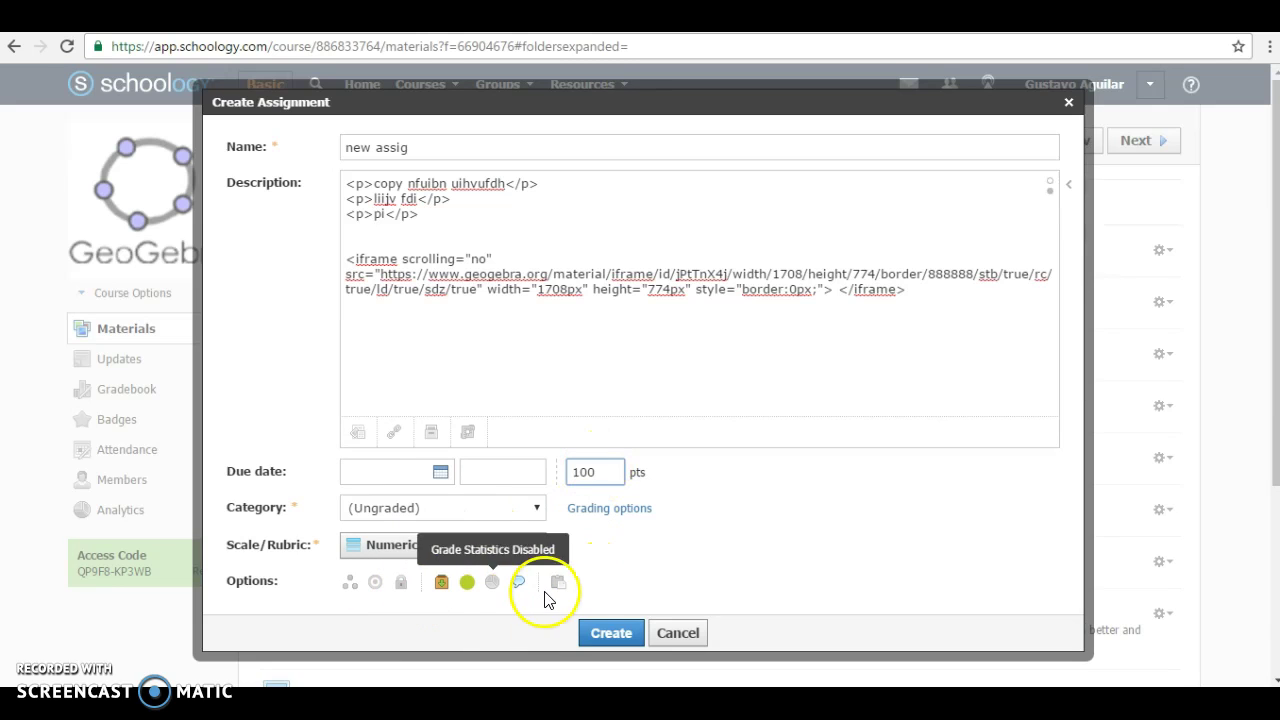
{"action": "left_click", "coordinate": [610, 636]}
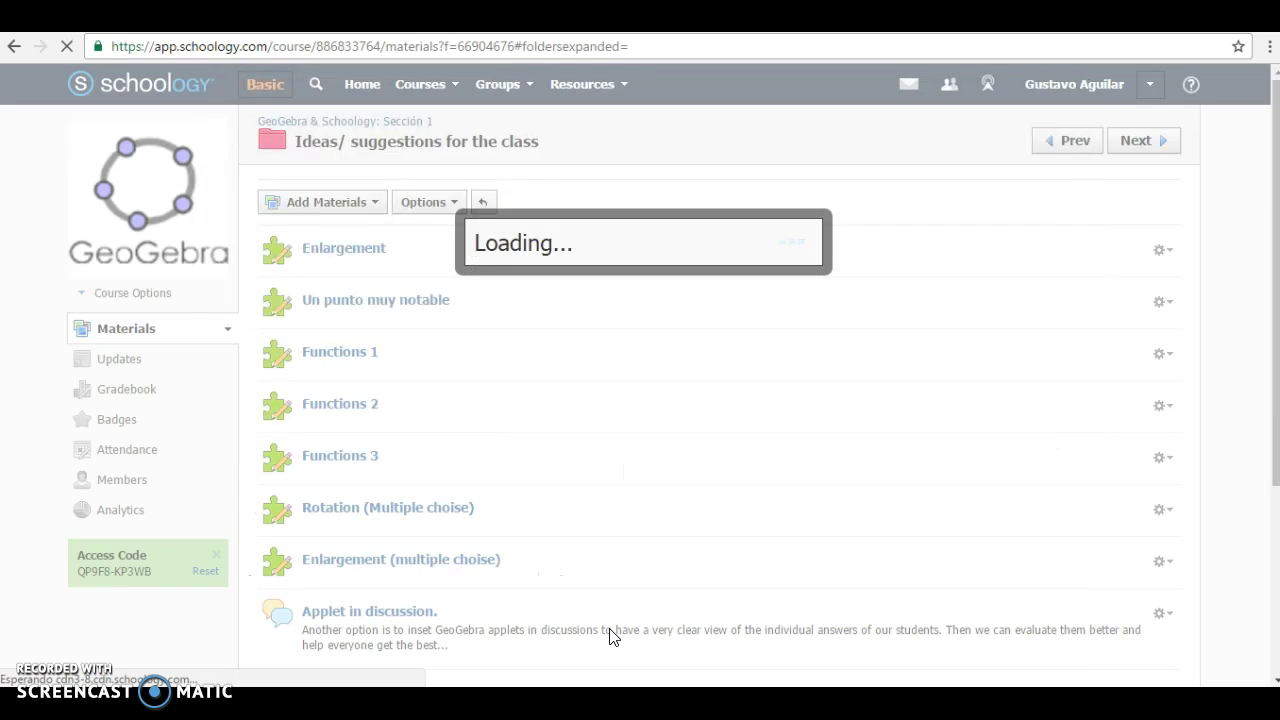
Step: Scroll to the bottom of the folder list and open the 'new assig' assignment
{"action": "left_click", "coordinate": [808, 425]}
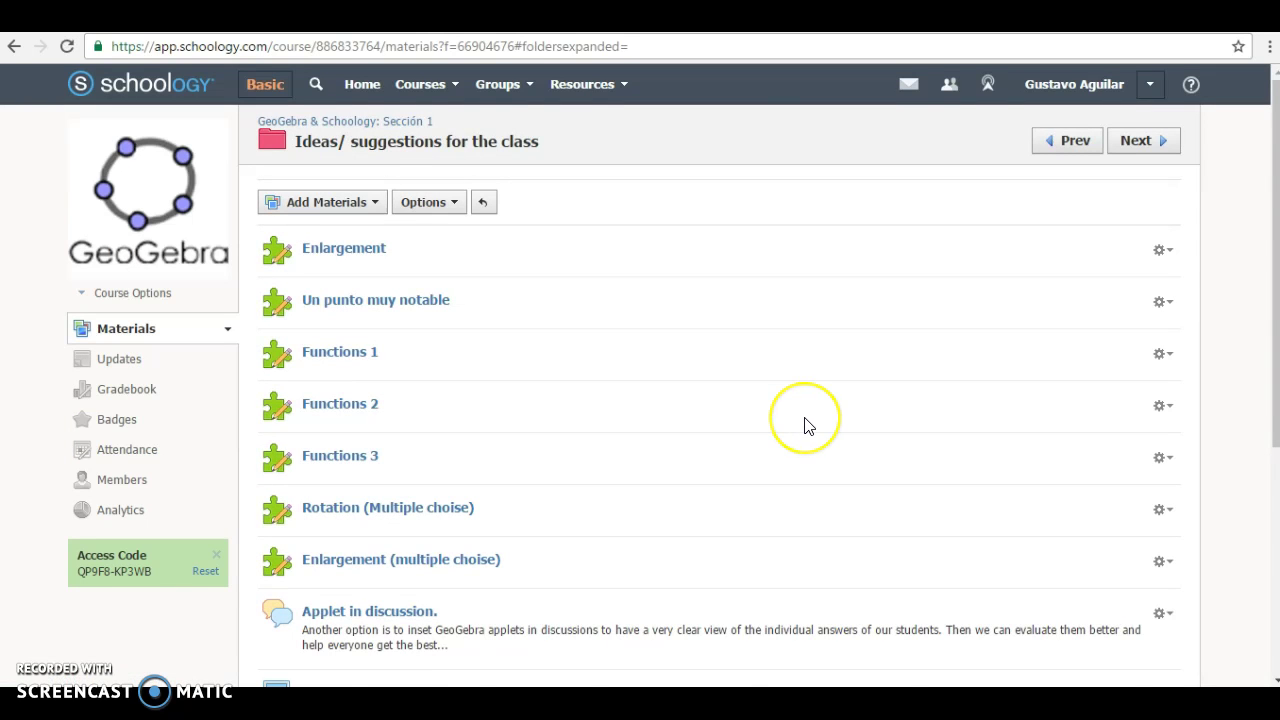
{"action": "scroll", "coordinate": [808, 425], "scroll_direction": "down", "scroll_amount": 3}
{"action": "right_click", "coordinate": [806, 420]}
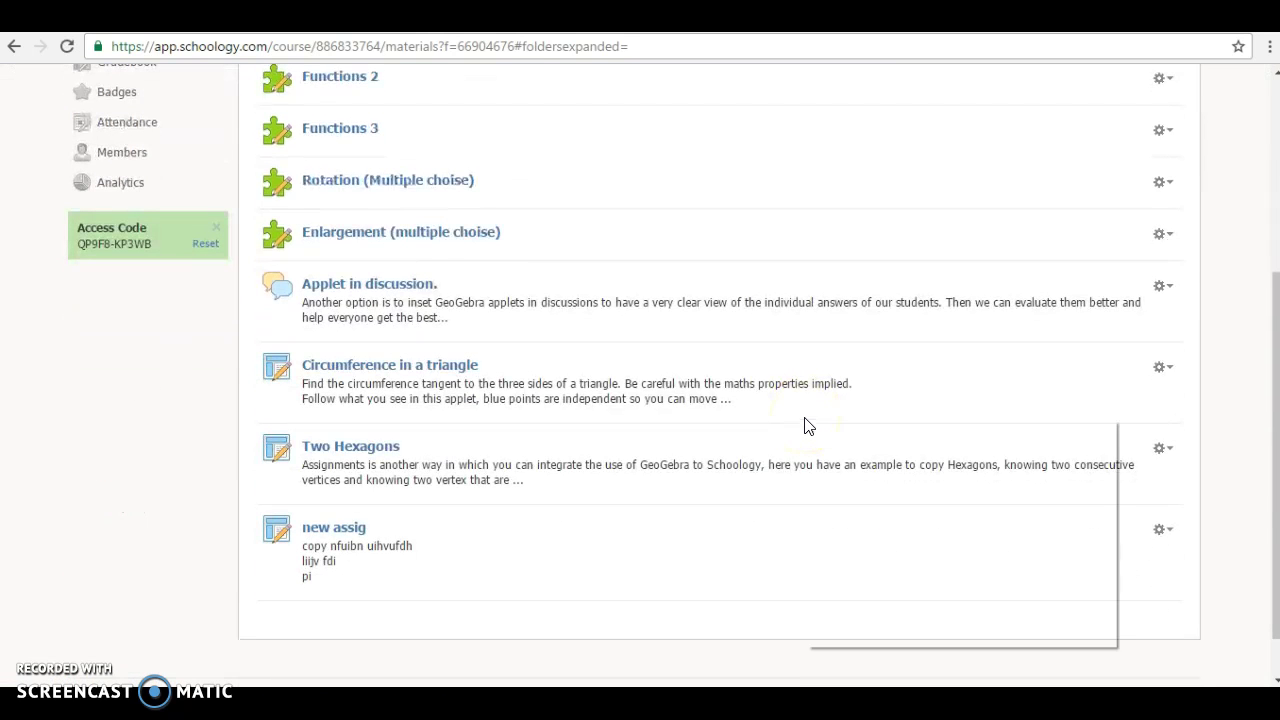
{"action": "left_click", "coordinate": [333, 533]}
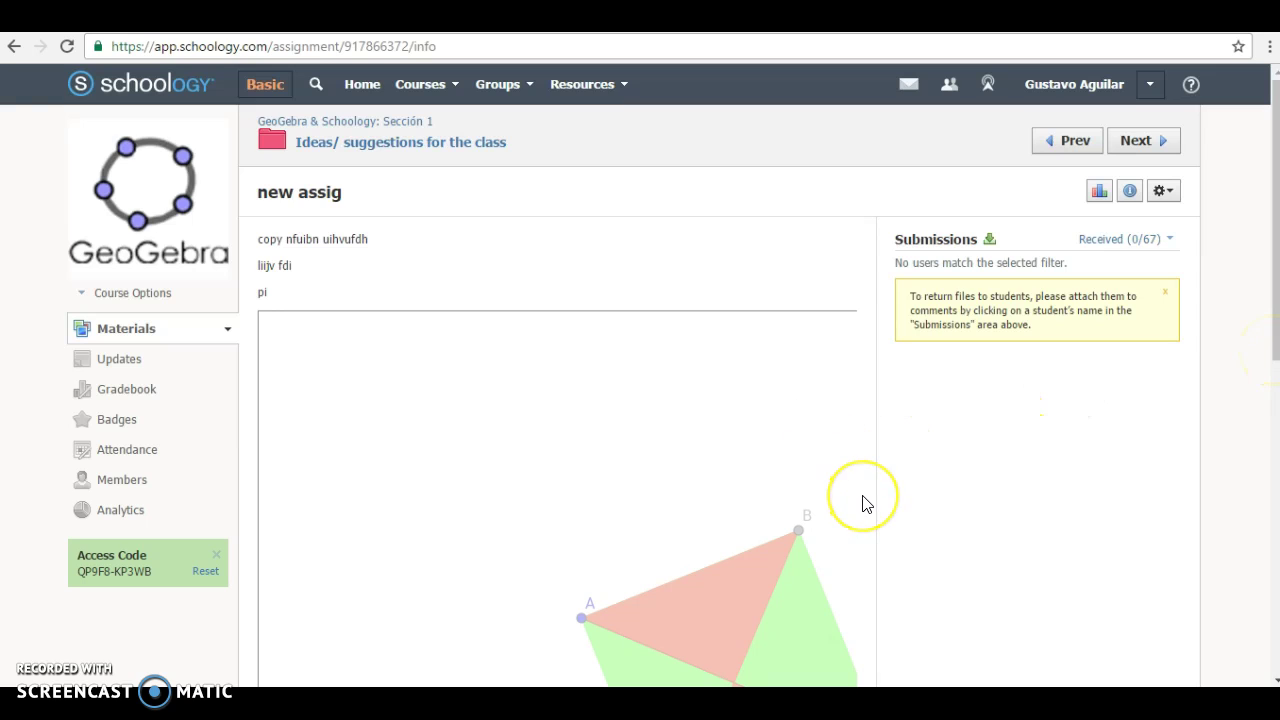
Step: Activate the embedded GeoGebra applet and drag vertex A to shift square ABCD
{"action": "left_click", "coordinate": [634, 609]}
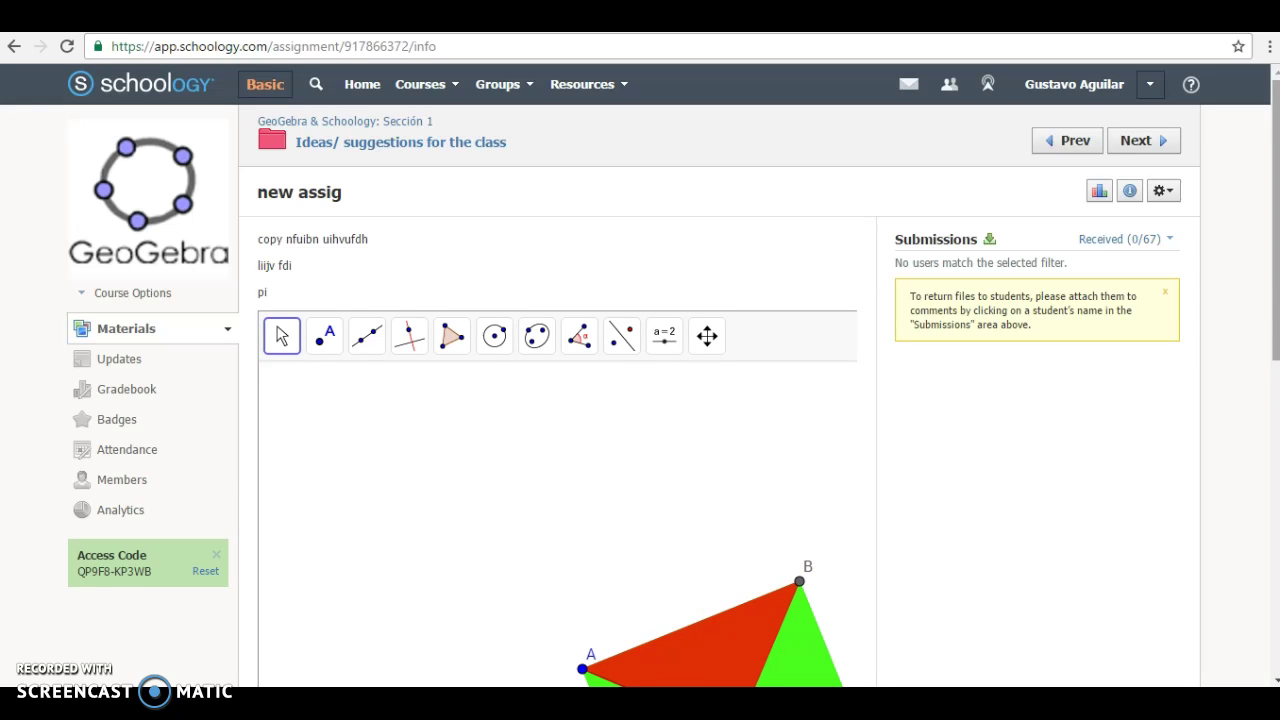
{"action": "left_click_drag", "start_coordinate": [1275, 335], "coordinate": [1275, 471]}
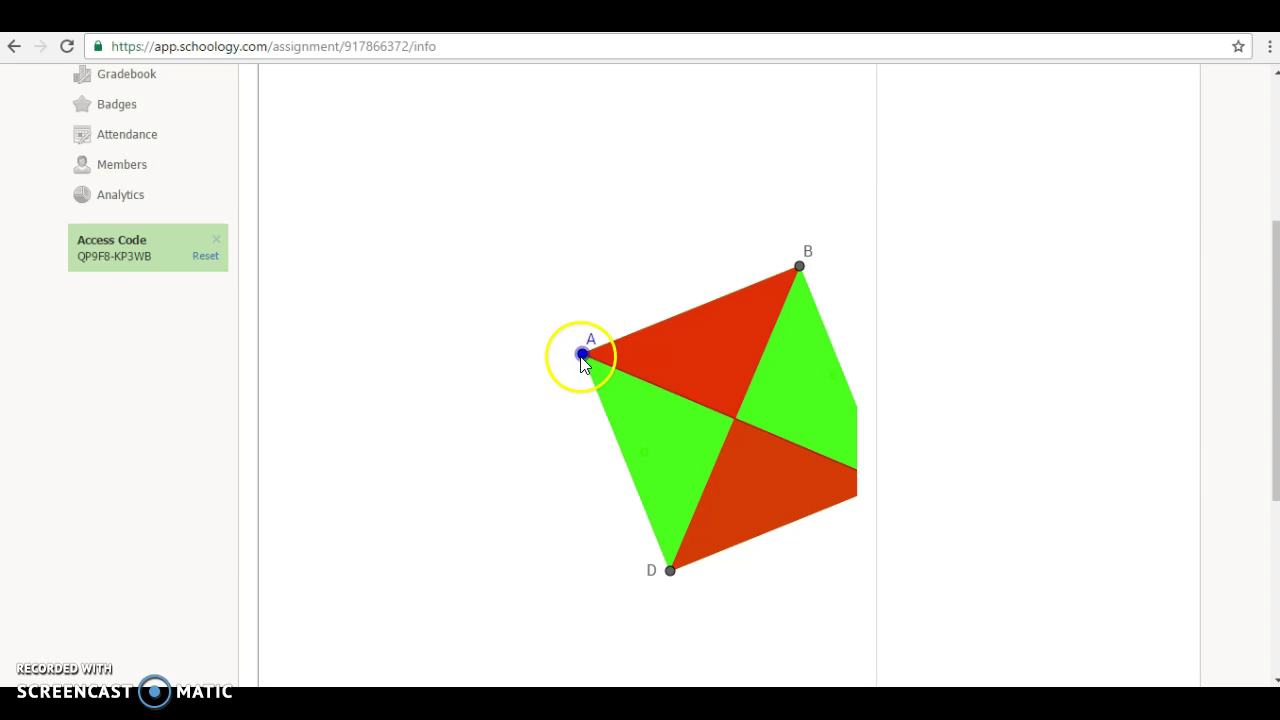
{"action": "left_click_drag", "start_coordinate": [582, 356], "coordinate": [614, 371]}
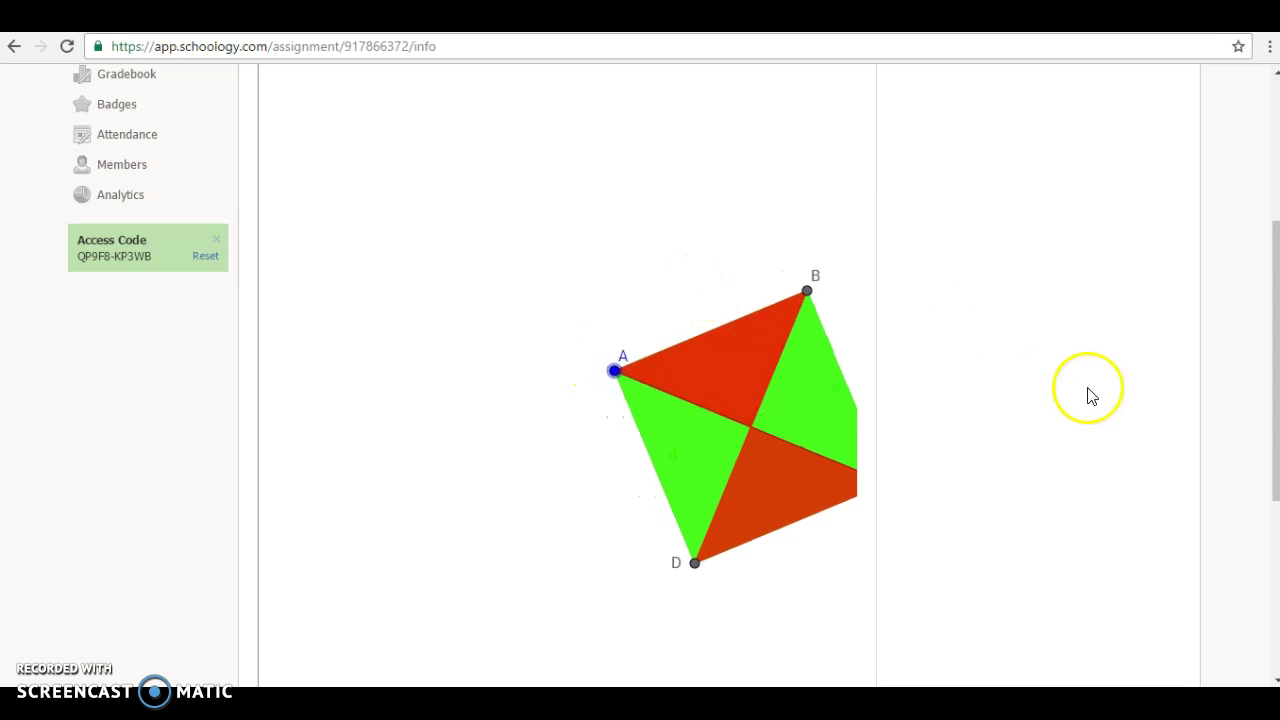
{"action": "left_click_drag", "start_coordinate": [1274, 358], "coordinate": [1270, 291]}
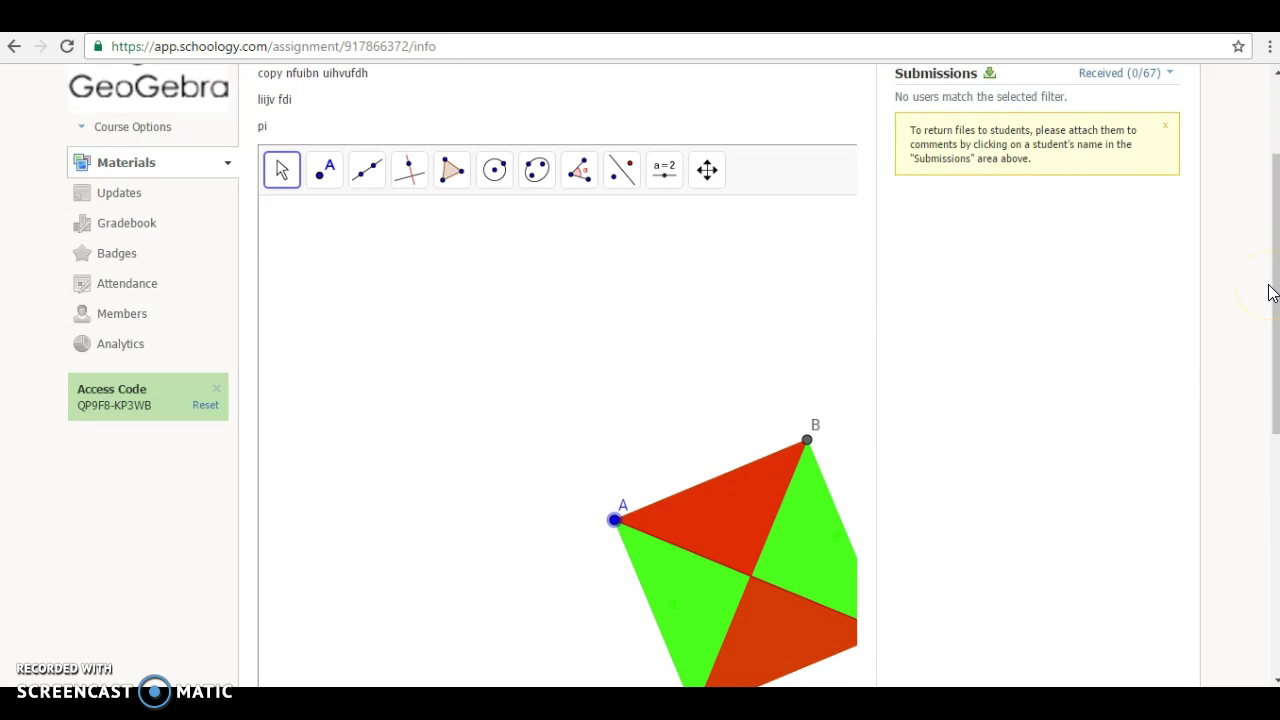